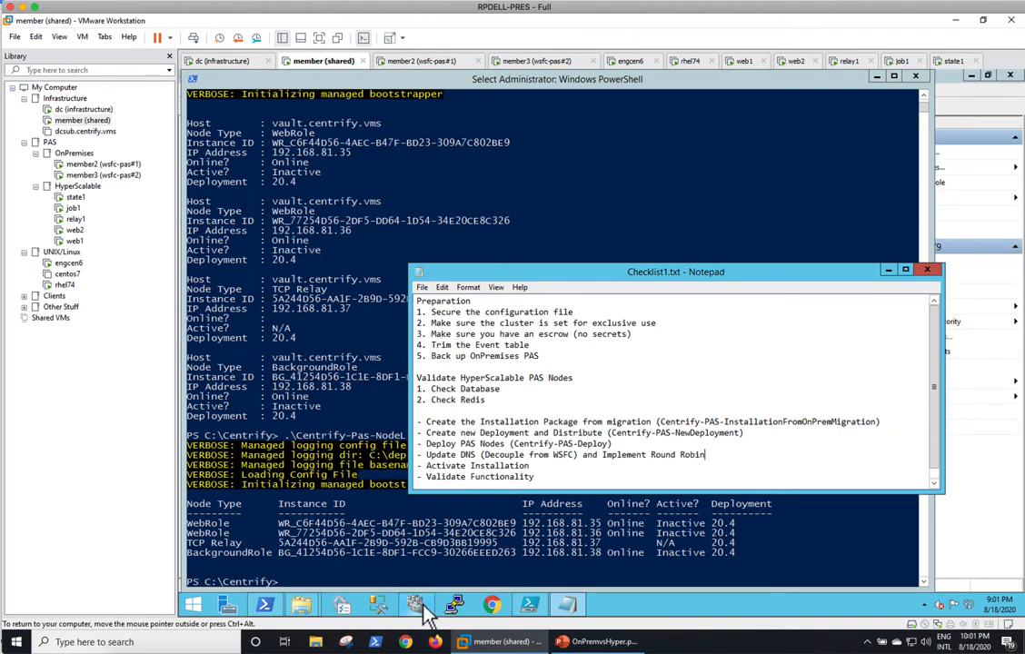
# Switch to Failover Cluster Manager and review the vault role with its cluster disk, script and server name resources.
pyautogui.moveTo(416, 604)
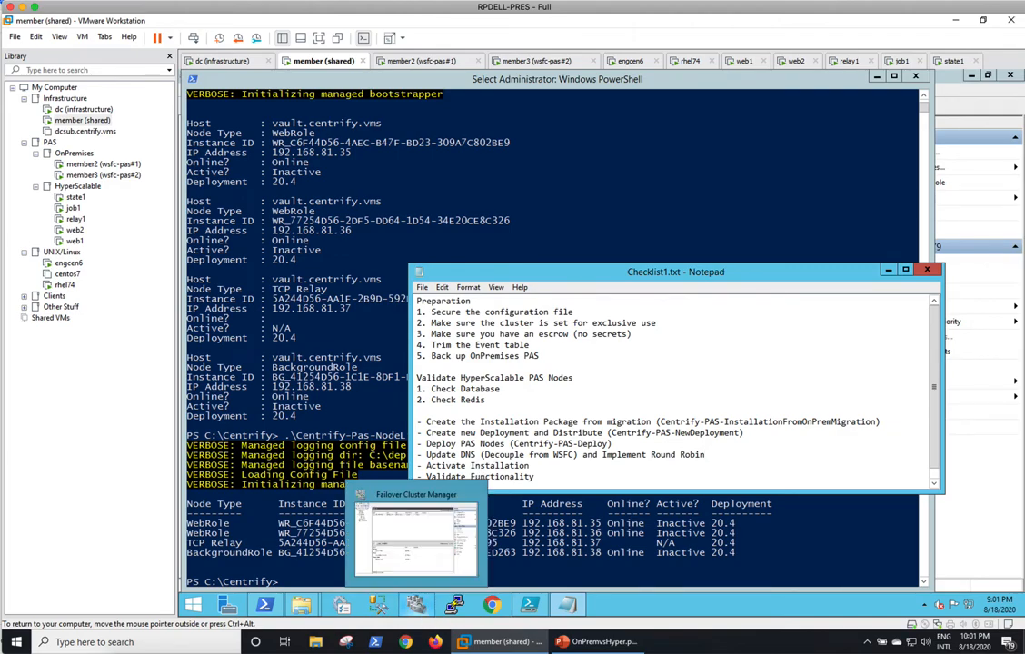
pyautogui.click(418, 605)
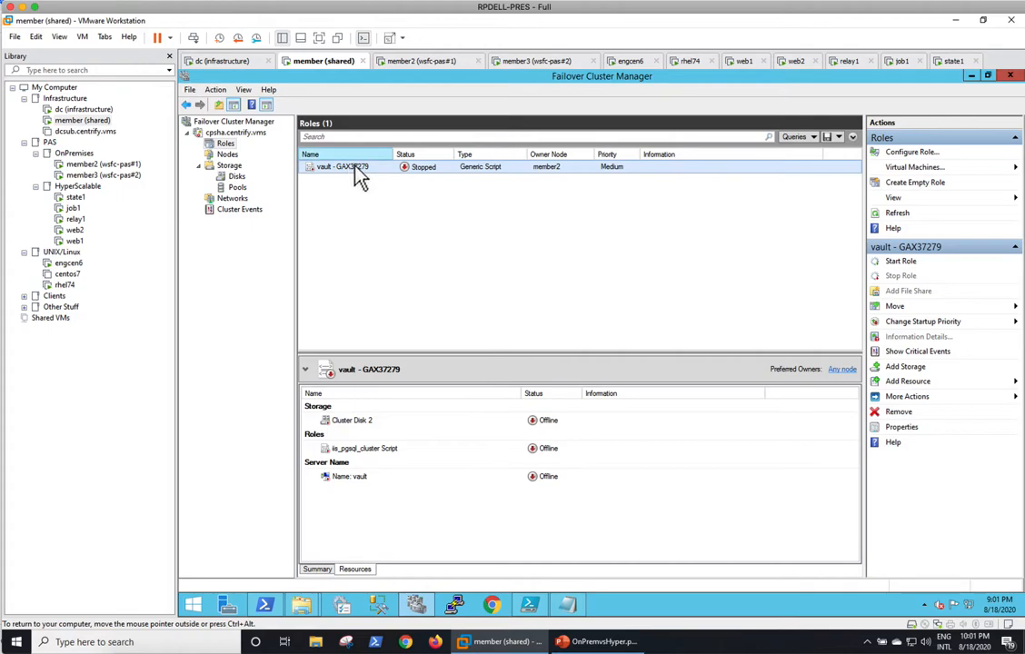
pyautogui.click(610, 651)
pyautogui.moveTo(403, 213); pyautogui.dragTo(377, 180)
pyautogui.moveTo(420, 57); pyautogui.dragTo(544, 63)
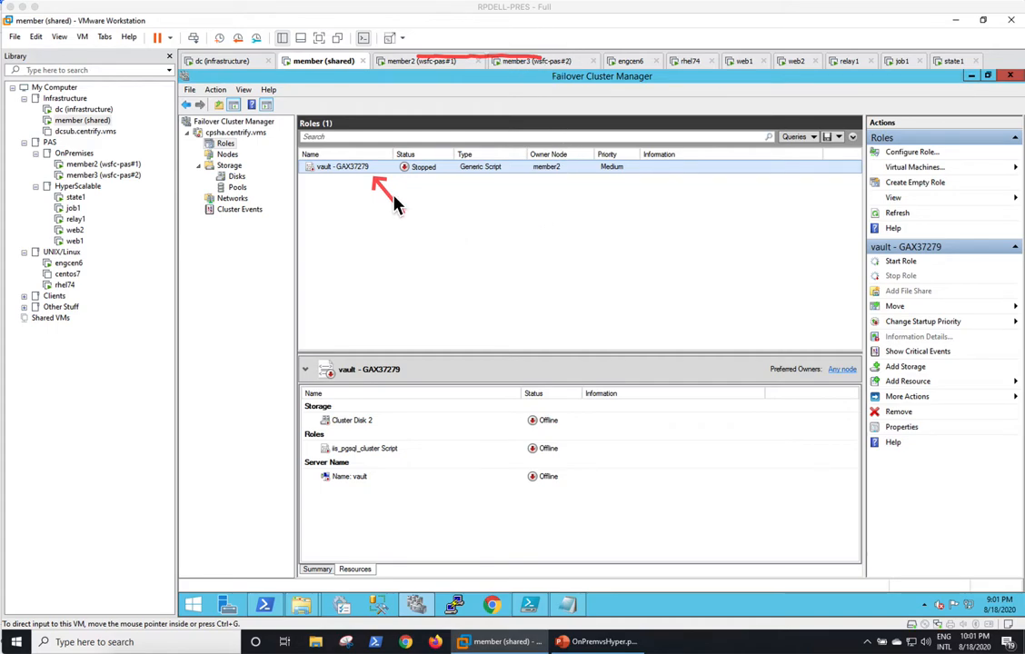
pyautogui.moveTo(447, 393); pyautogui.dragTo(388, 423)
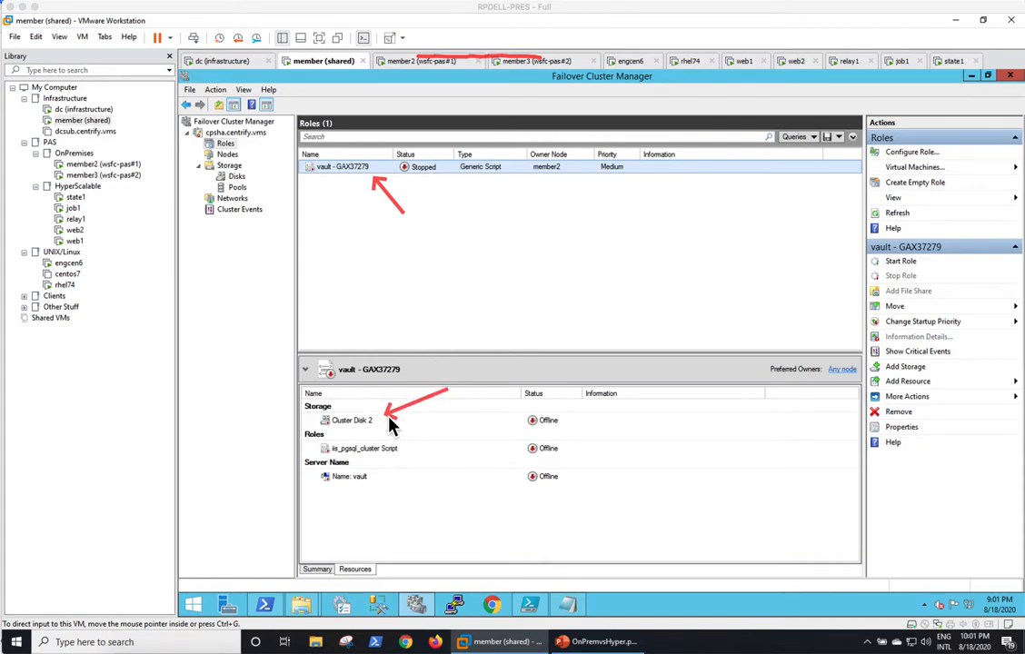
pyautogui.moveTo(466, 448); pyautogui.dragTo(409, 461)
pyautogui.moveTo(421, 508); pyautogui.dragTo(380, 488)
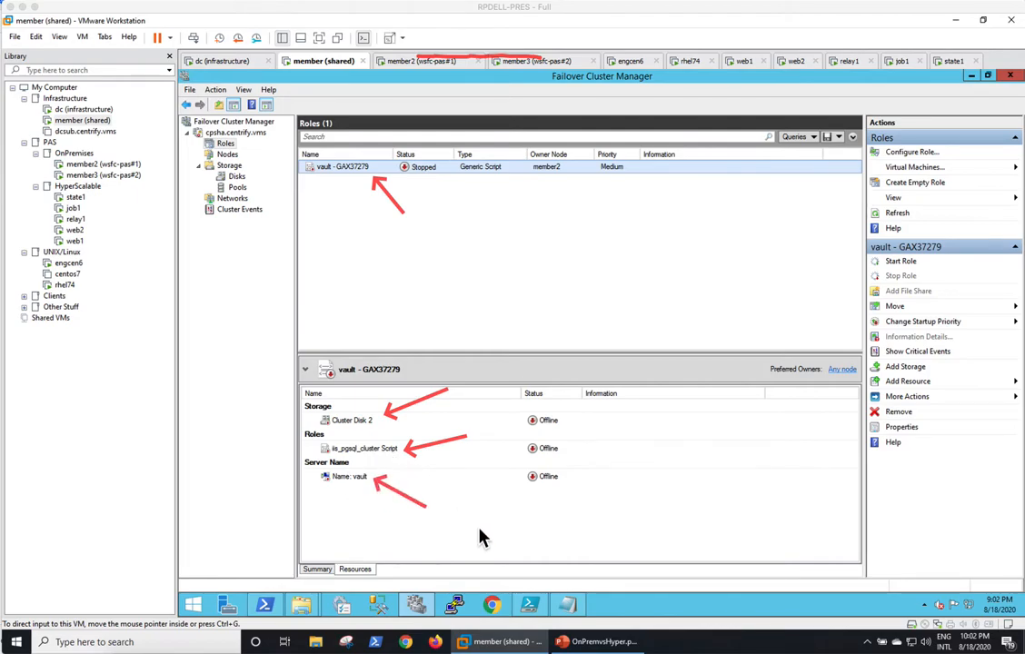
pyautogui.press('Escape')
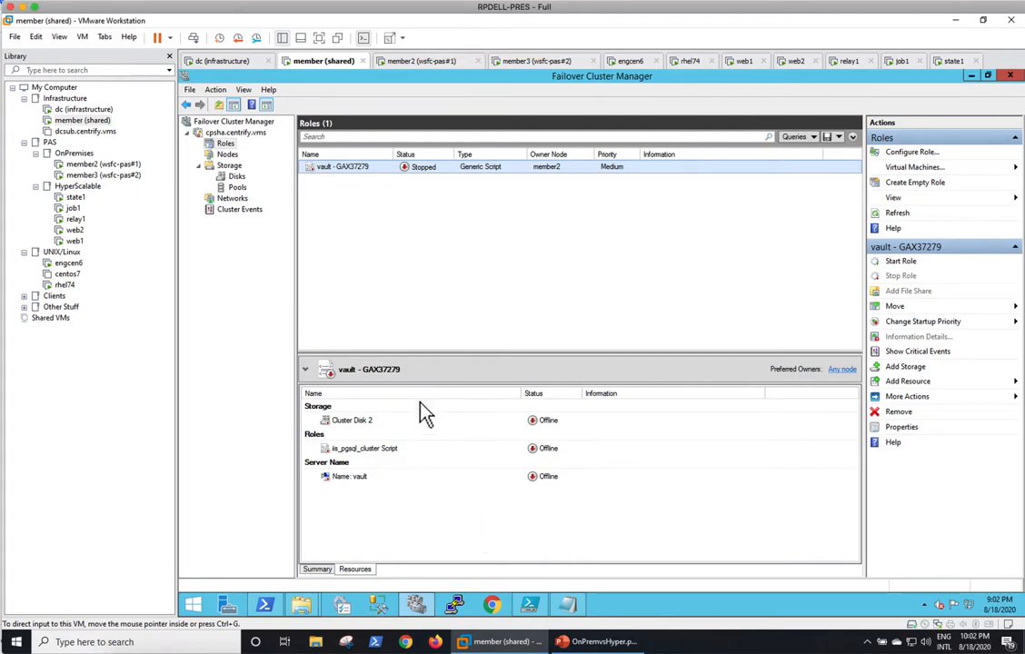
# Launch Active Directory Users and Computers with dsa.msc and locate the vault computer account in the Computers container.
pyautogui.moveTo(266, 607)
pyautogui.rightClick(193, 605)
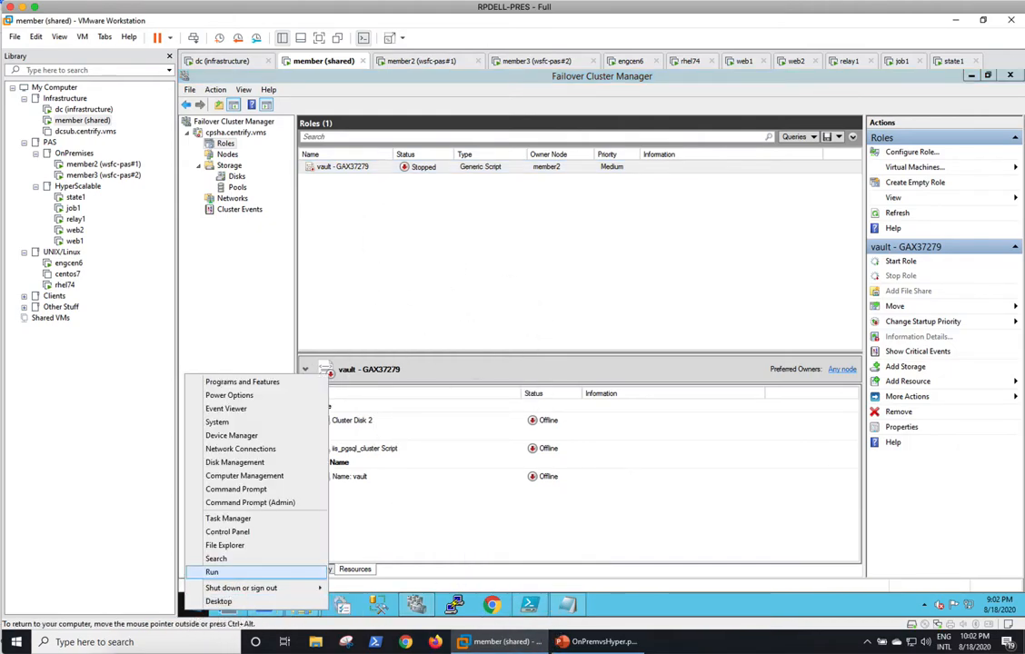
pyautogui.click(229, 571)
pyautogui.write('dsa.msc')
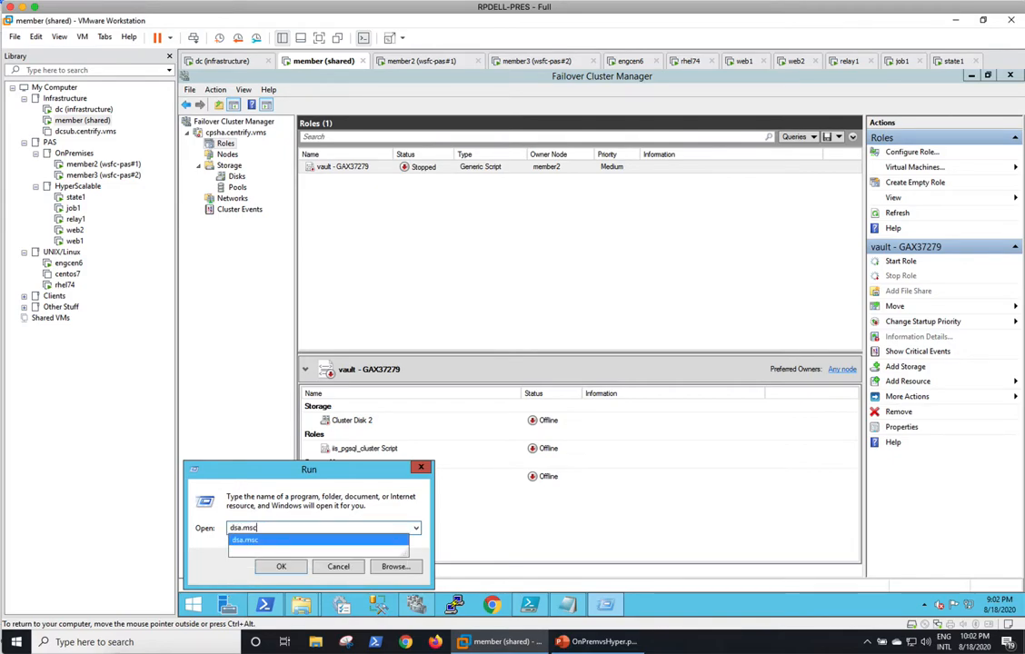
pyautogui.press('Return')
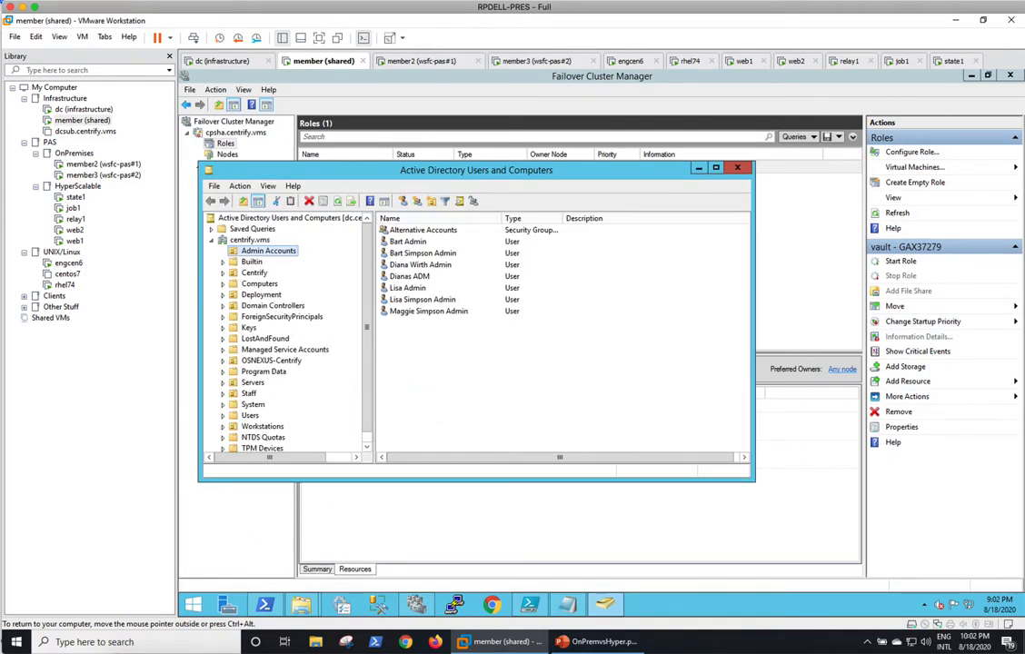
pyautogui.click(262, 283)
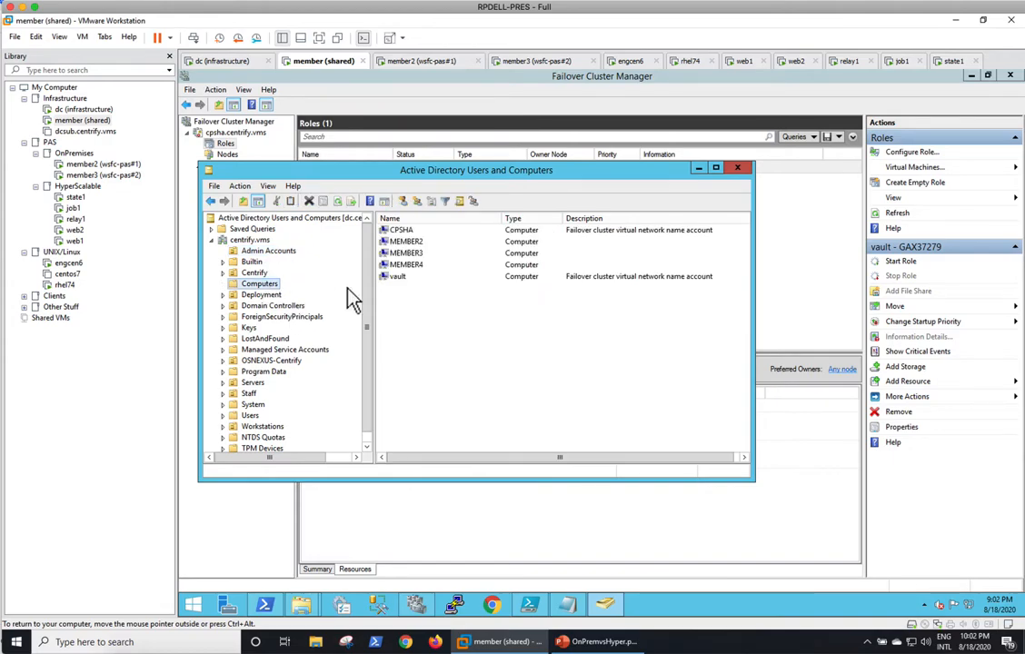
pyautogui.click(413, 278)
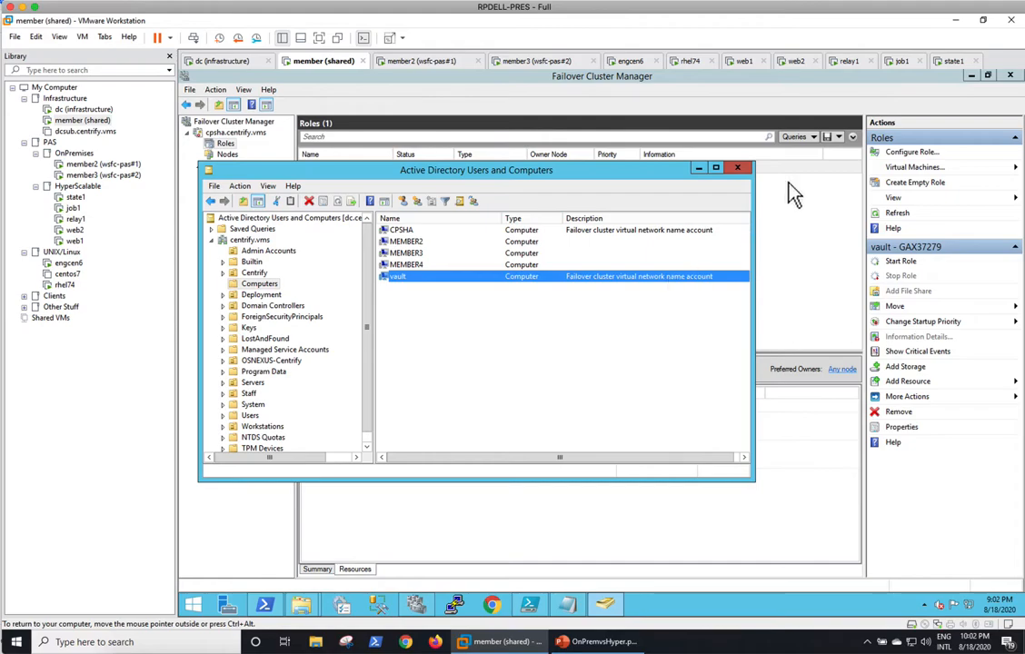
pyautogui.click(737, 168)
# Remove the vault generic script role from the cpsha.centrify.vms cluster.
pyautogui.click(427, 171)
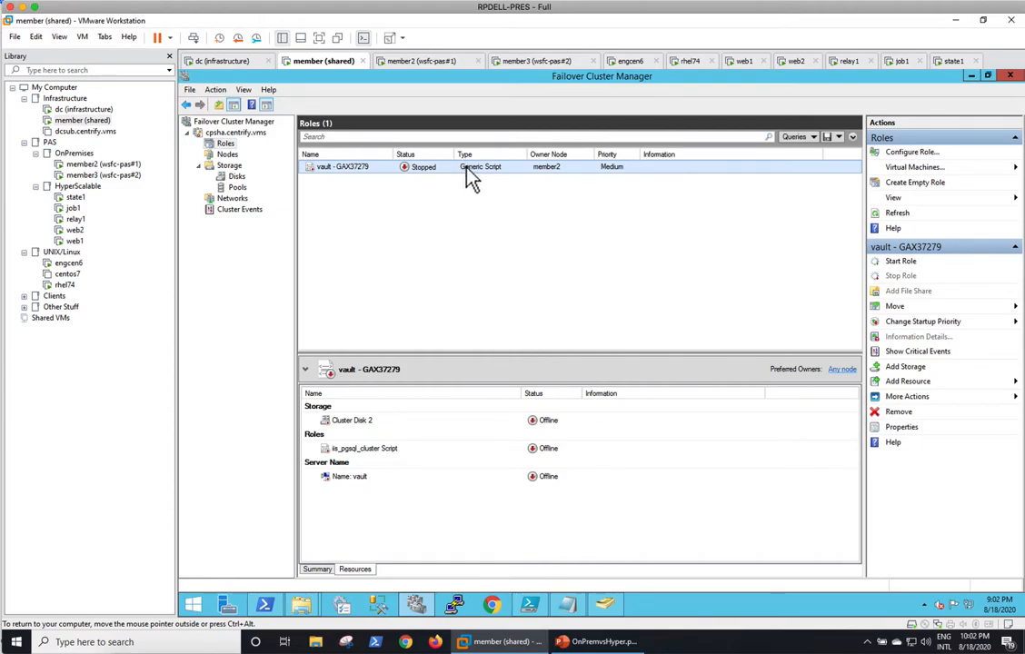
pyautogui.rightClick(467, 177)
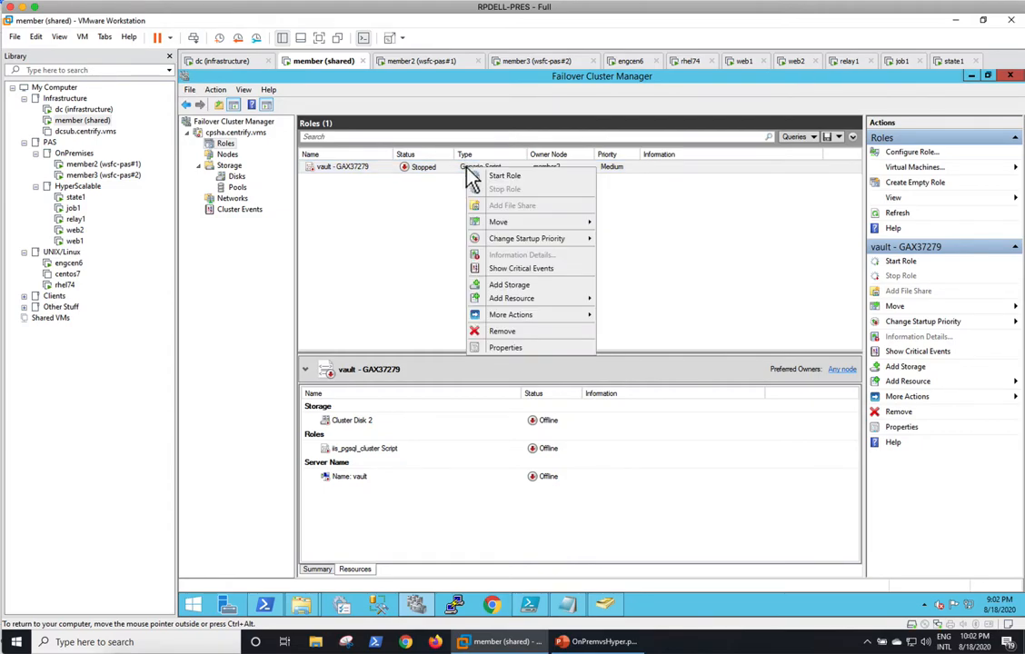
pyautogui.click(525, 334)
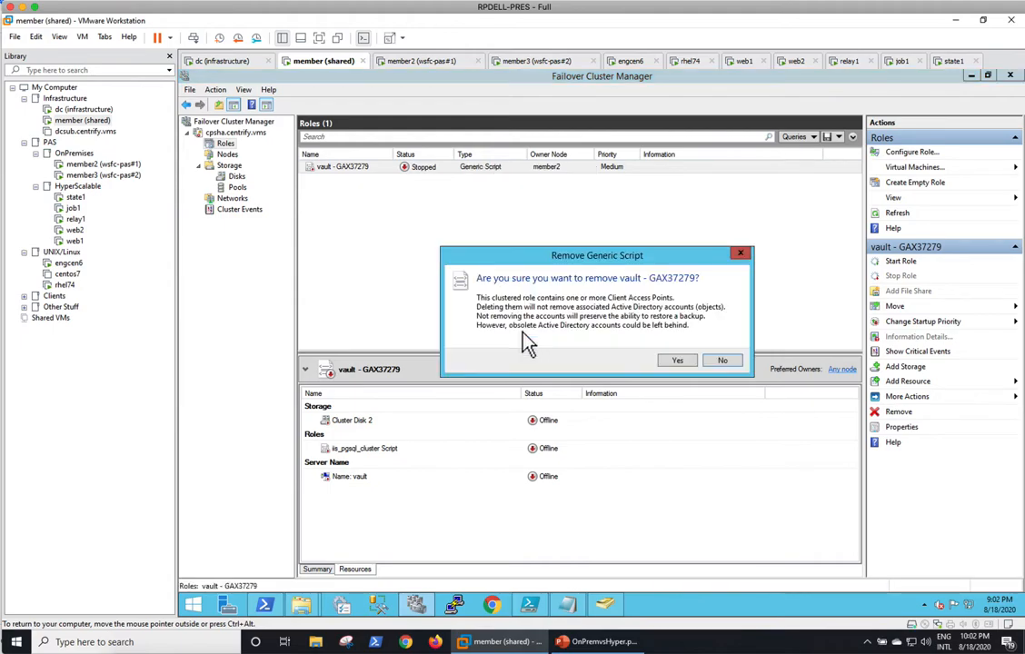
pyautogui.click(678, 361)
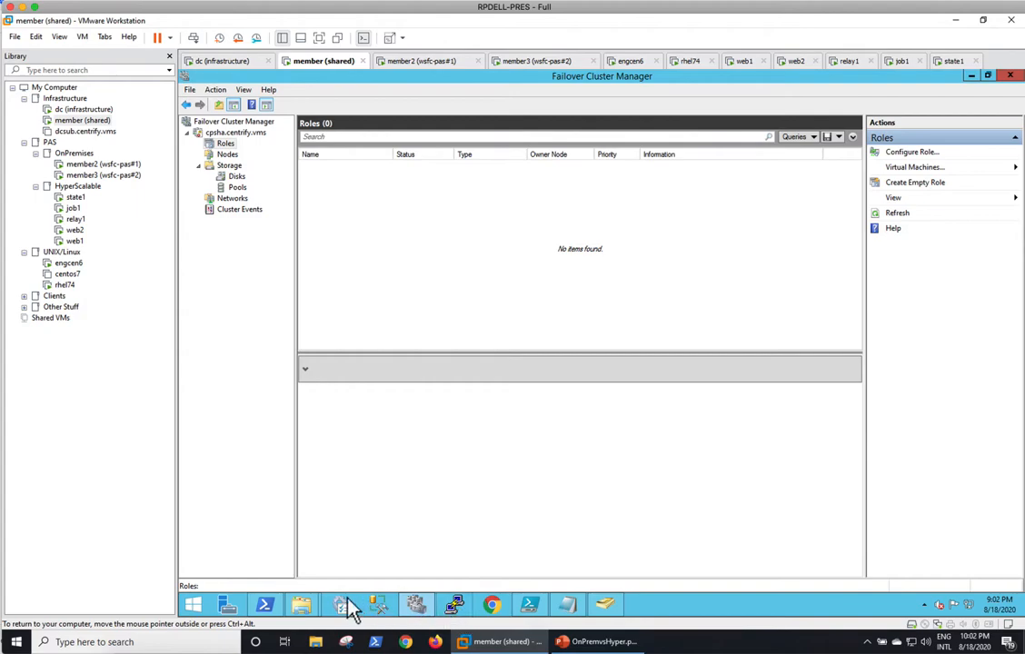
# Return to Active Directory Users and Computers, refresh the Computers container and delete the vault computer account.
pyautogui.click(605, 603)
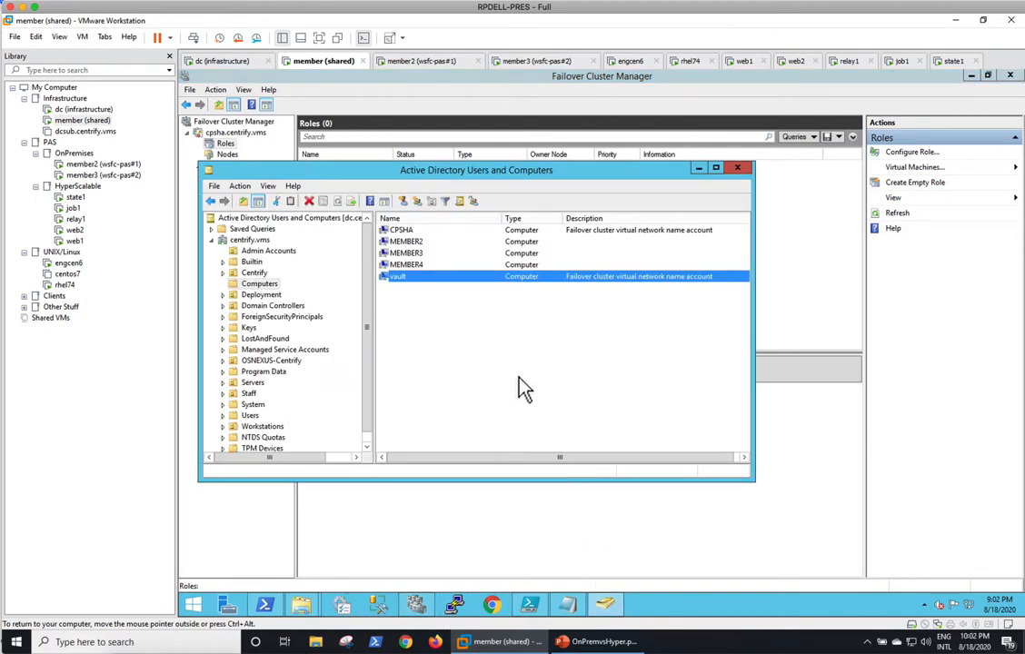
pyautogui.rightClick(484, 340)
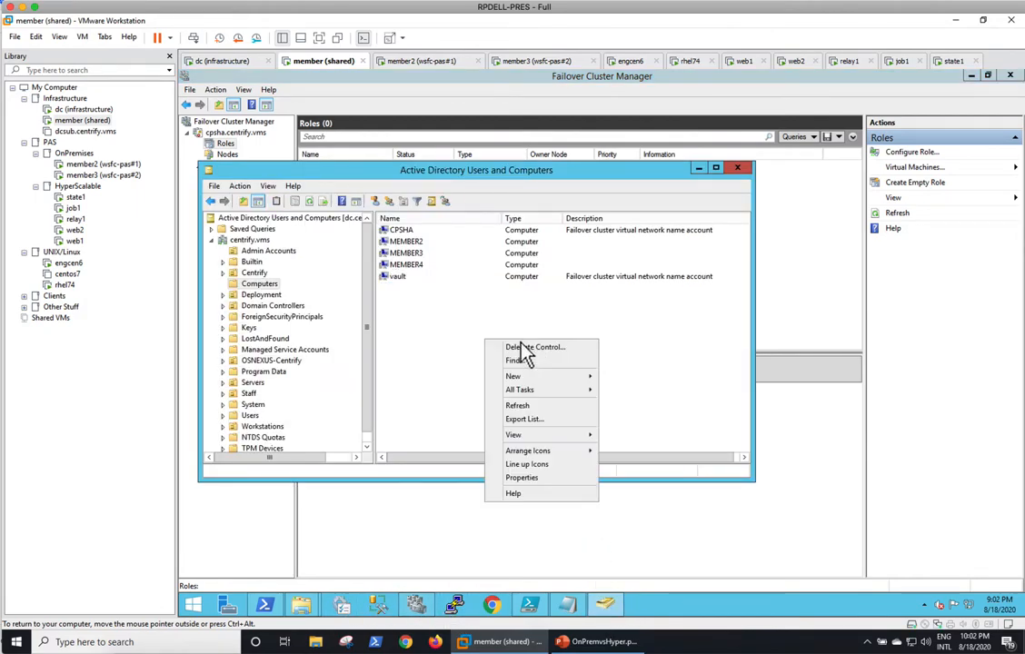
pyautogui.click(525, 406)
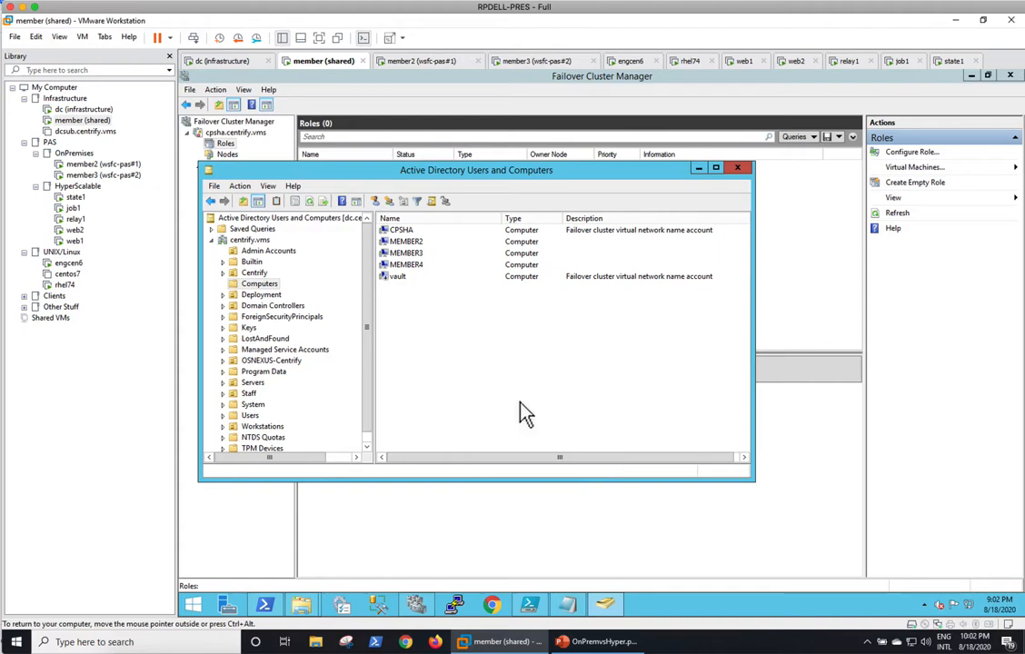
pyautogui.click(398, 278)
pyautogui.rightClick(398, 278)
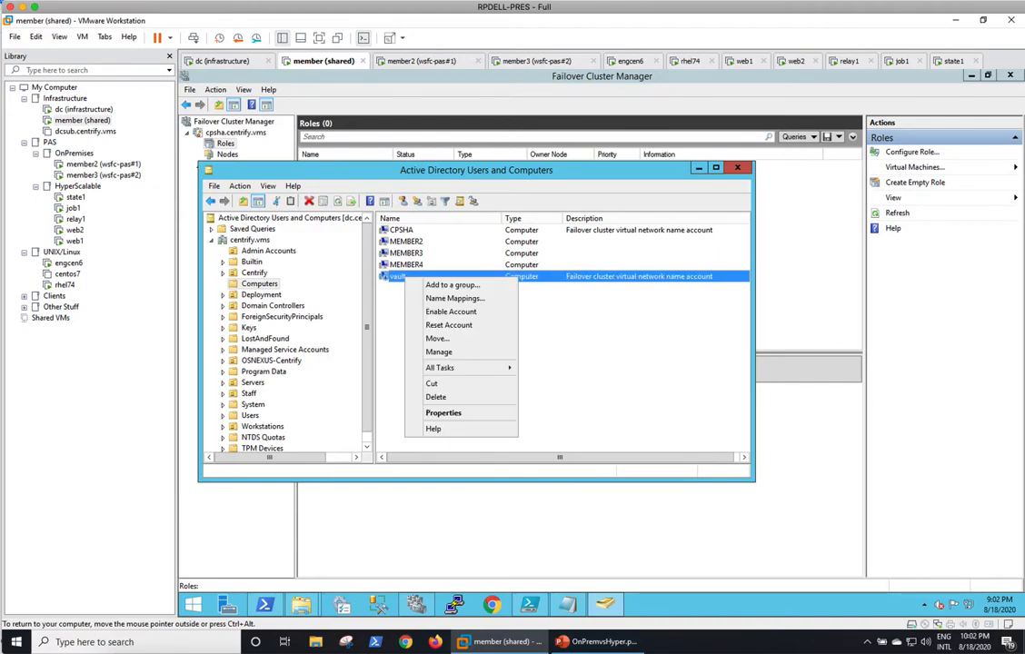
pyautogui.click(458, 400)
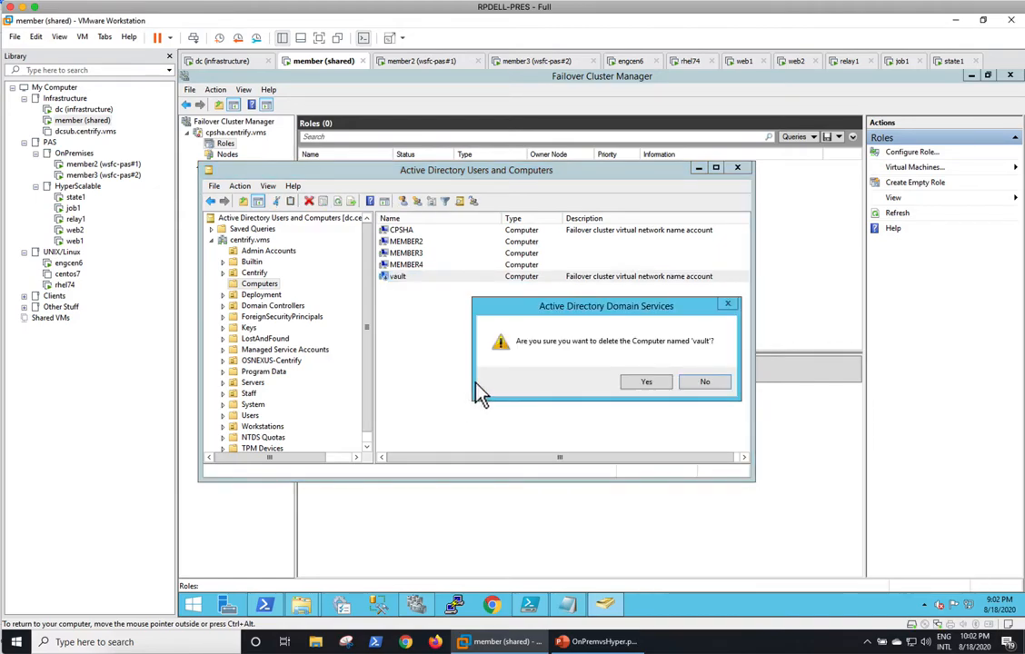
pyautogui.click(645, 383)
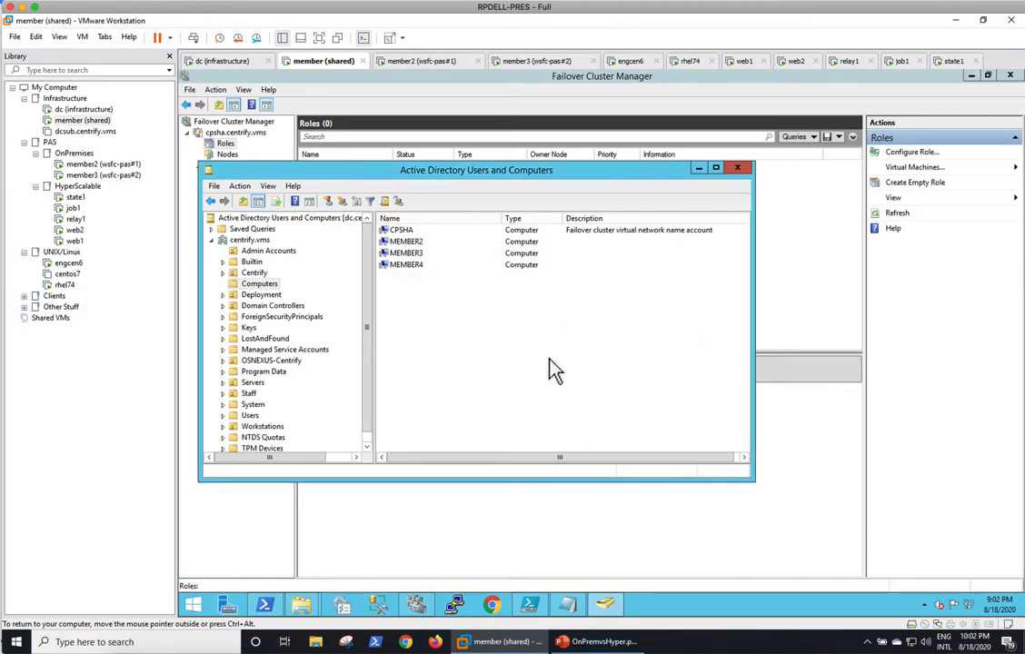
# Open Windows PowerShell as administrator and flush the DNS resolver cache with ipconfig /flushdns.
pyautogui.rightClick(266, 605)
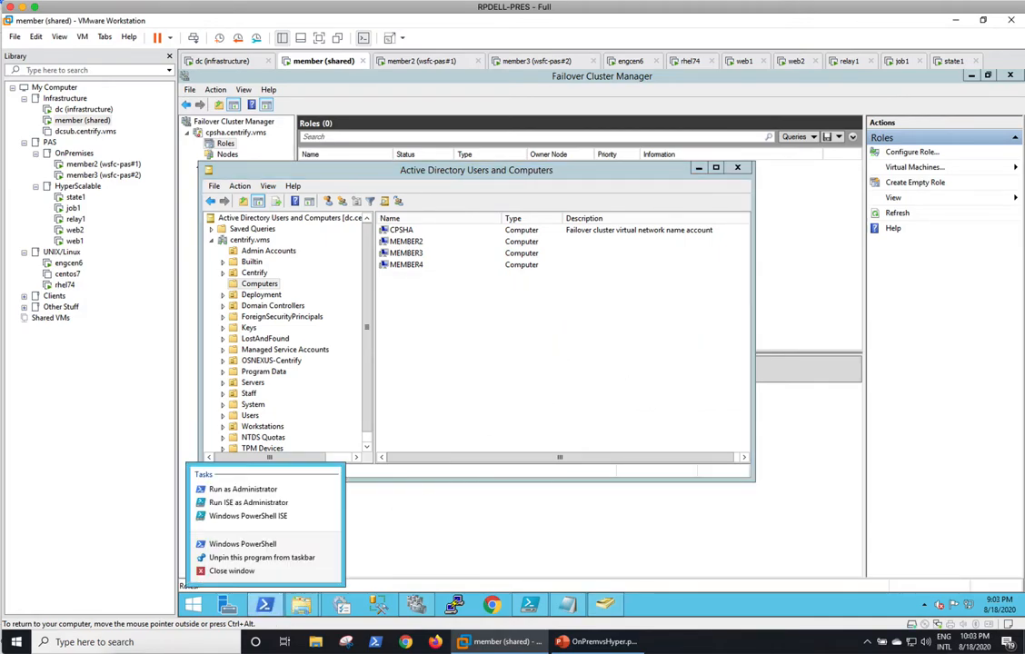
pyautogui.click(270, 491)
pyautogui.click(654, 357)
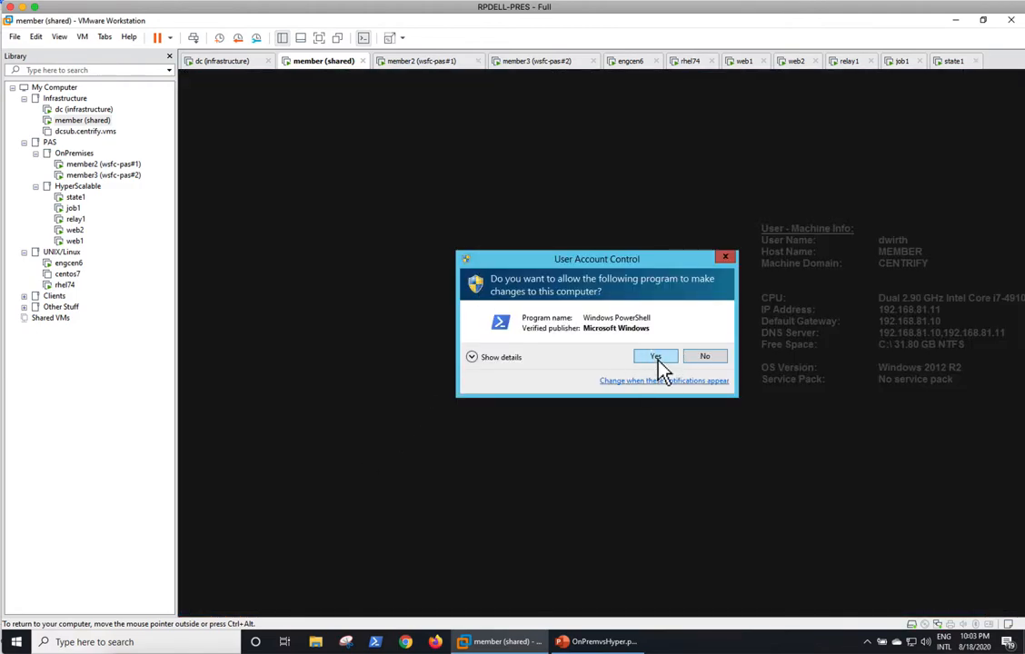
pyautogui.write('ping')
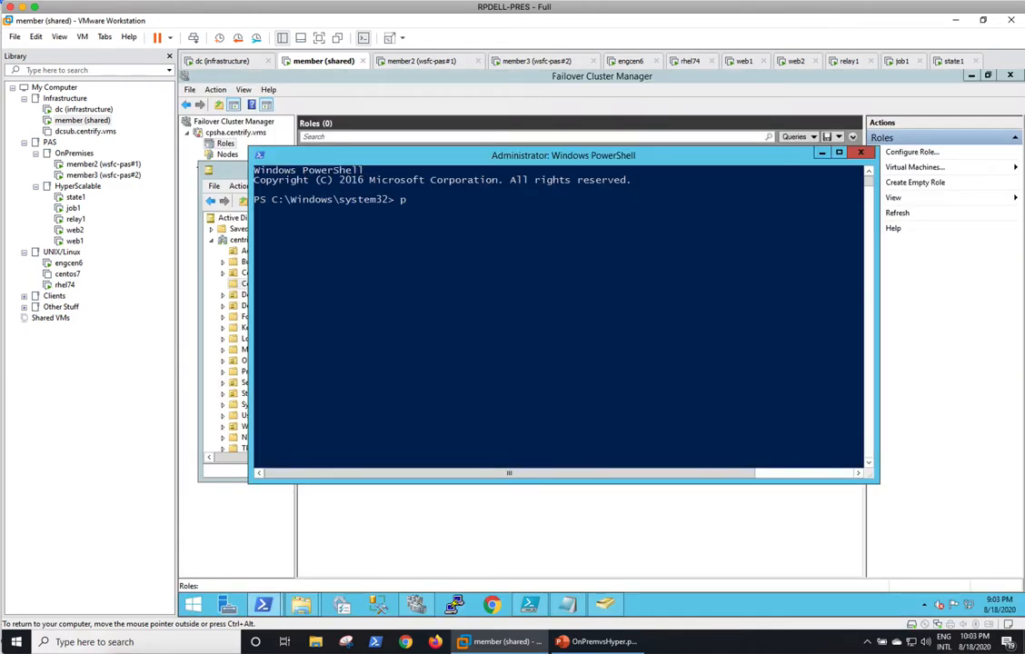
pyautogui.press('BackSpace')
pyautogui.press('BackSpace')
pyautogui.press('BackSpace')
pyautogui.press('BackSpace')
pyautogui.write('ipconfig /flushdns')
pyautogui.press('Return')
# Test name resolution by pinging vault and vault.centrify.vms.
pyautogui.write('ping ')
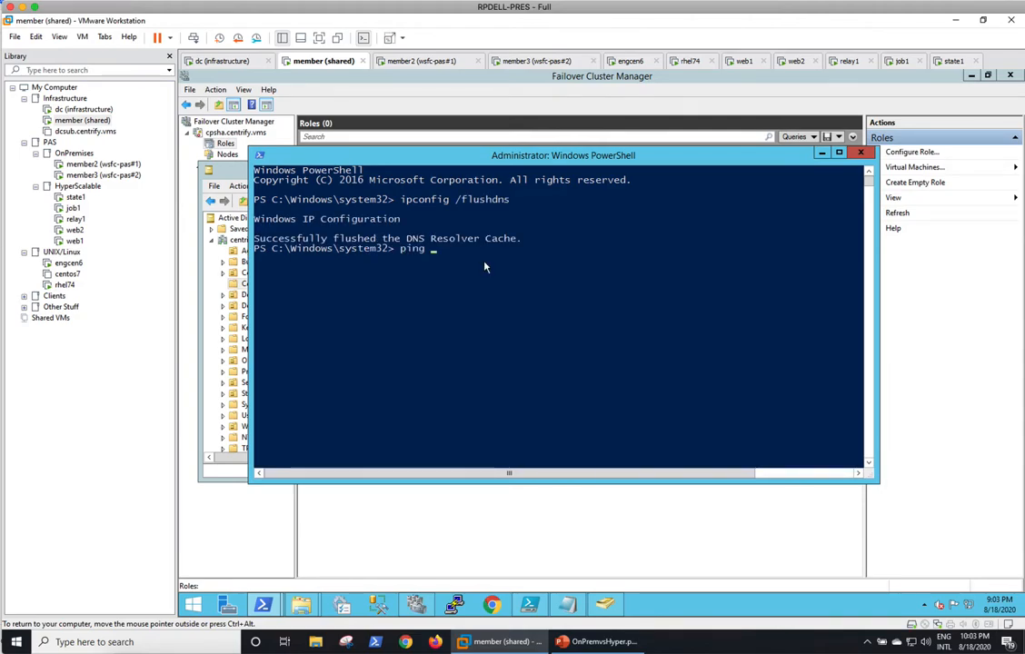
pyautogui.write('vault')
pyautogui.press('Return')
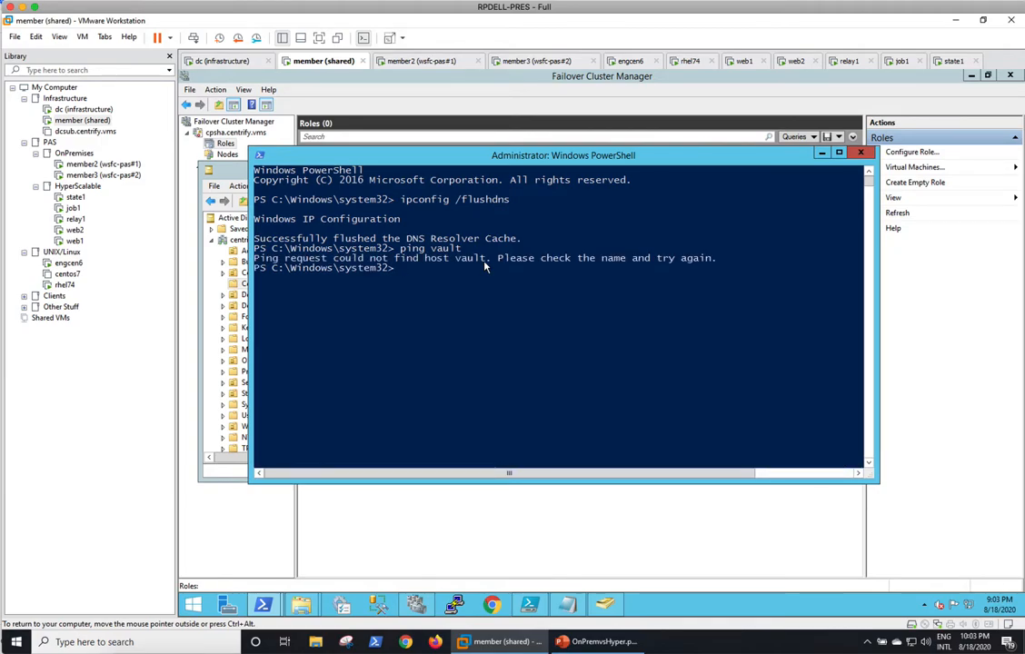
pyautogui.press('Up')
pyautogui.write('.centrify.vms')
pyautogui.press('Return')
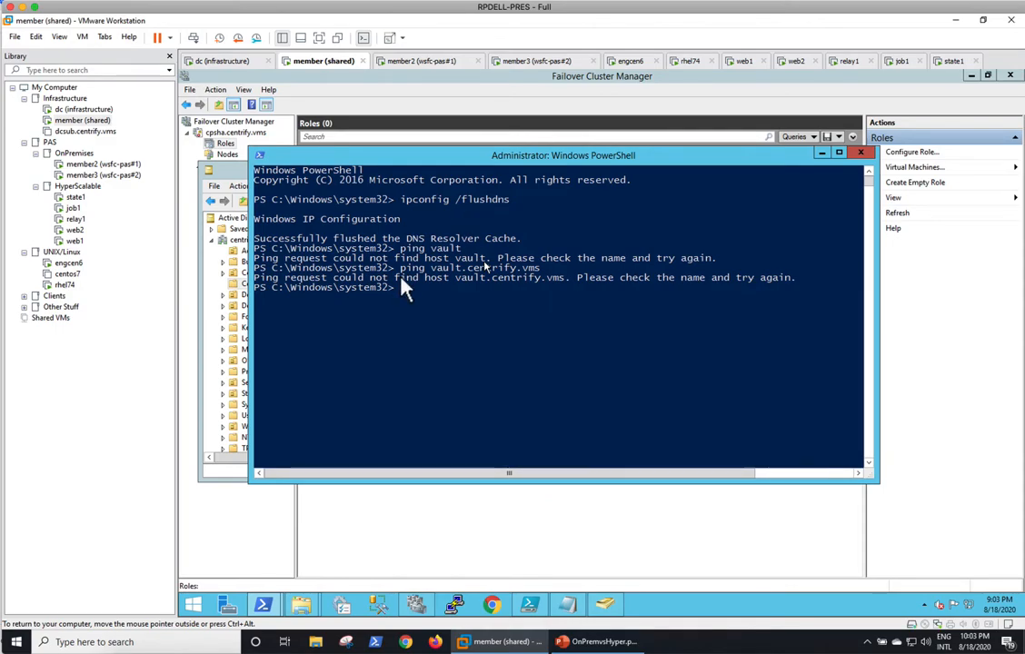
# Launch DNS Manager by running dnsmgmt.msc.
pyautogui.click(232, 555)
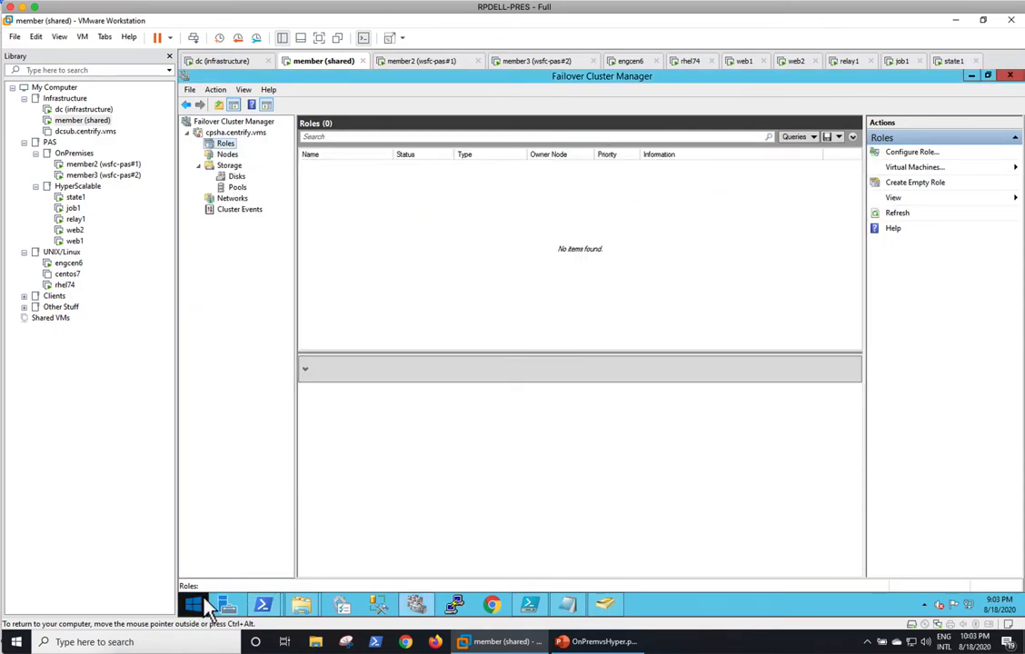
pyautogui.rightClick(201, 599)
pyautogui.click(251, 556)
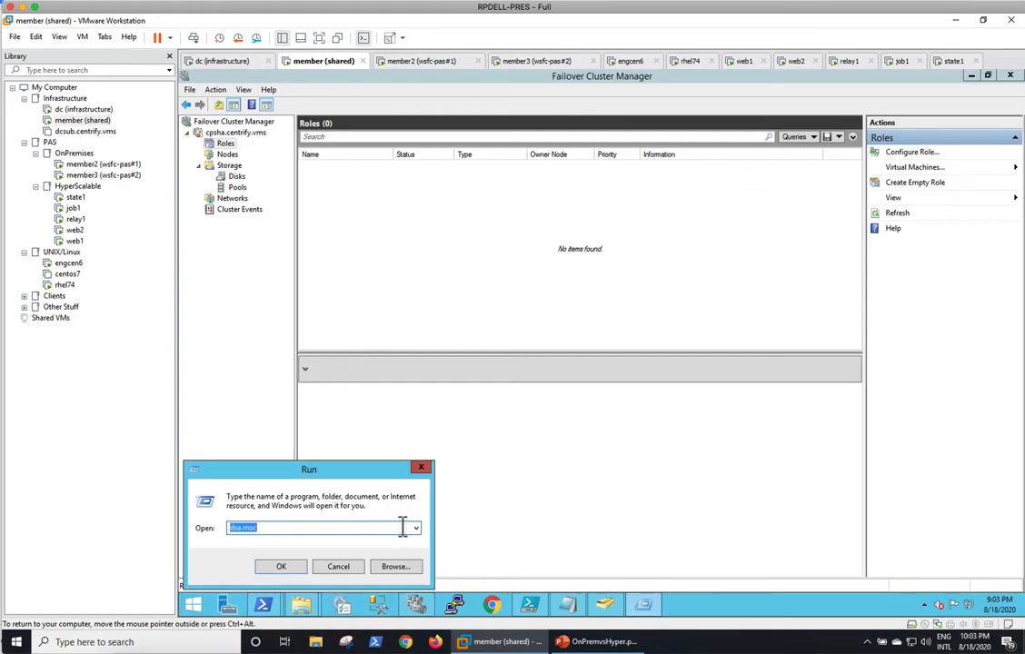
pyautogui.write('ds')
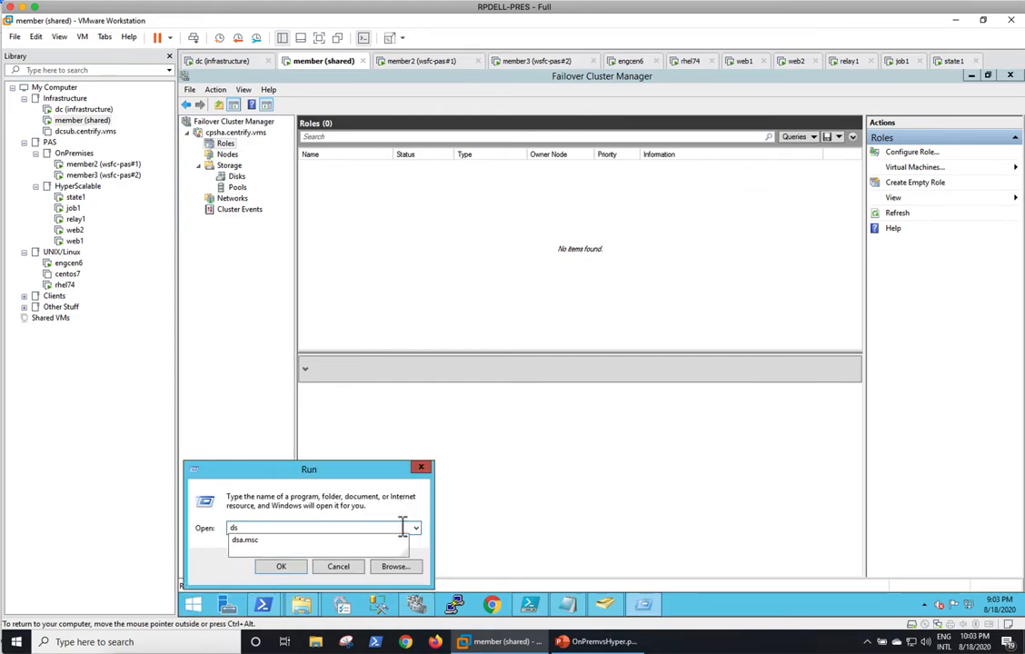
pyautogui.write('a.msc')
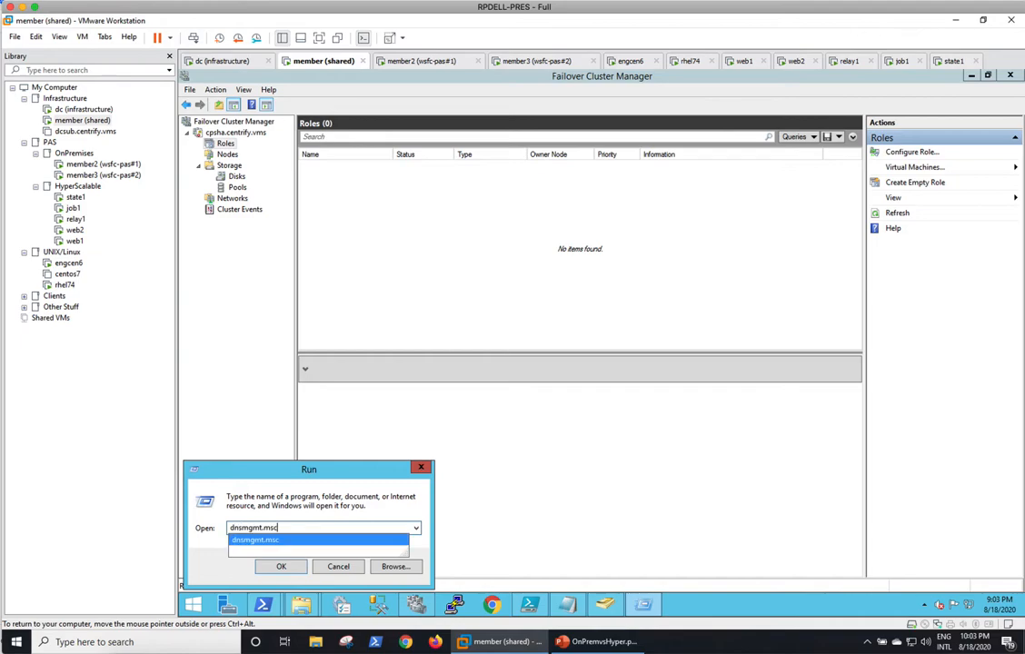
pyautogui.press('Return')
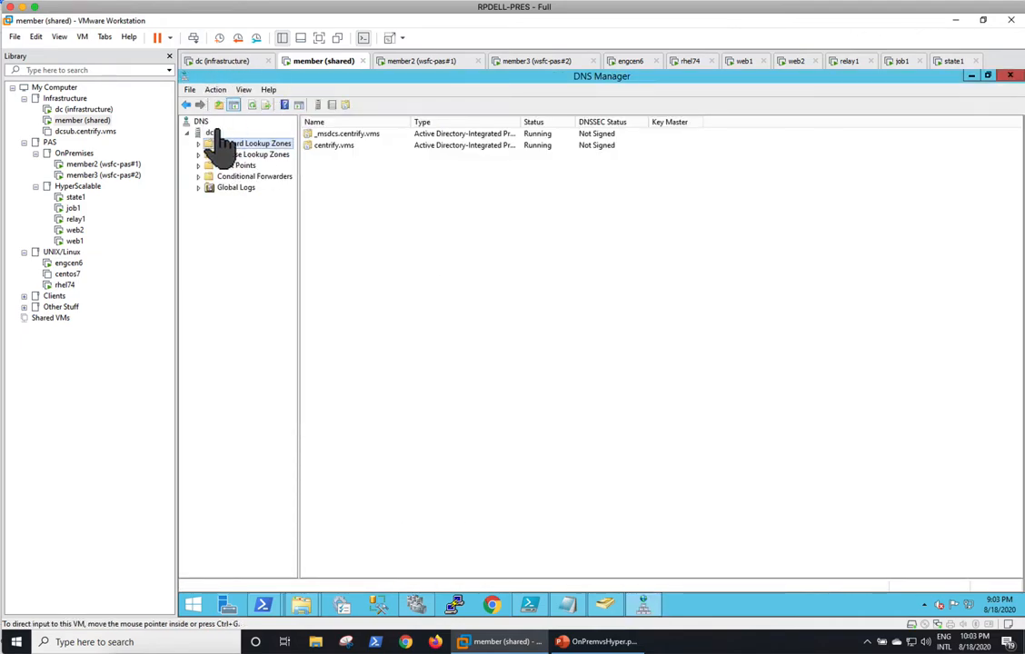
# Open the dc server's advanced properties and check the round robin option.
pyautogui.rightClick(212, 134)
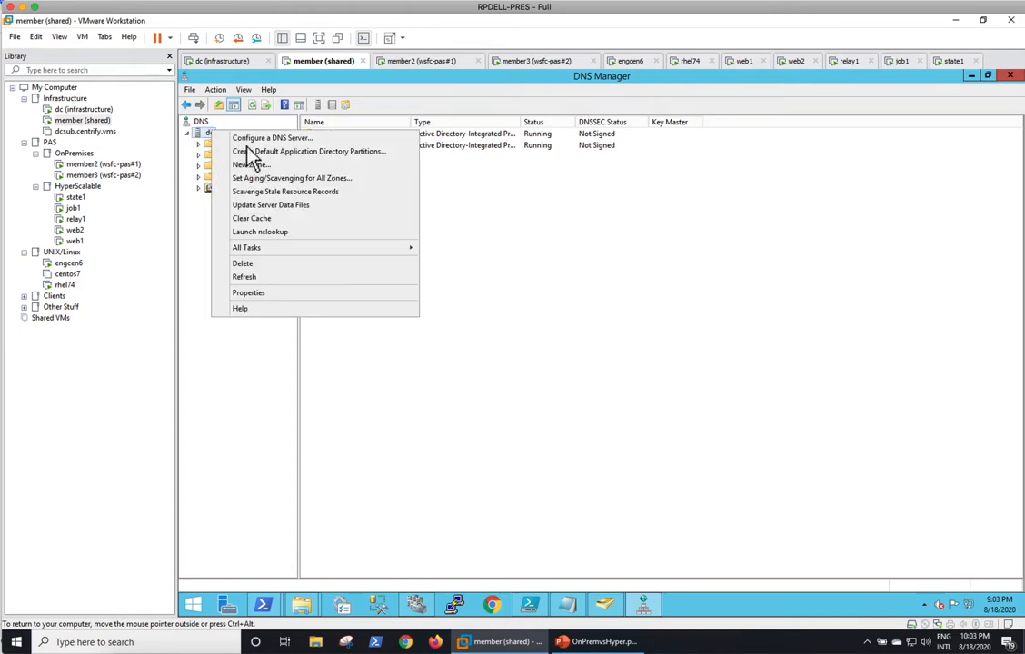
pyautogui.click(287, 292)
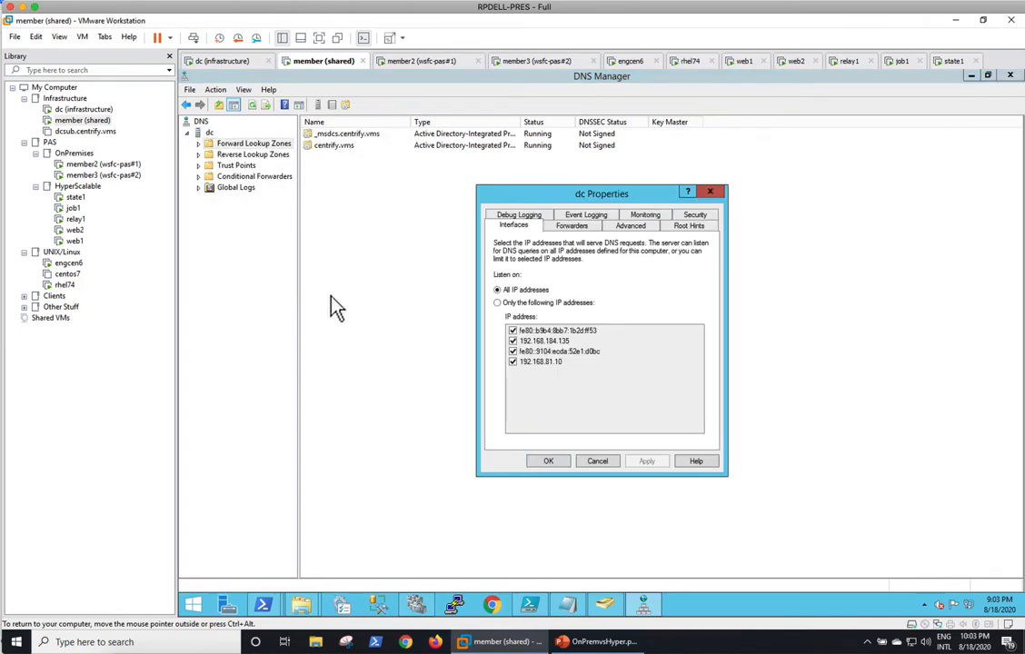
pyautogui.click(632, 226)
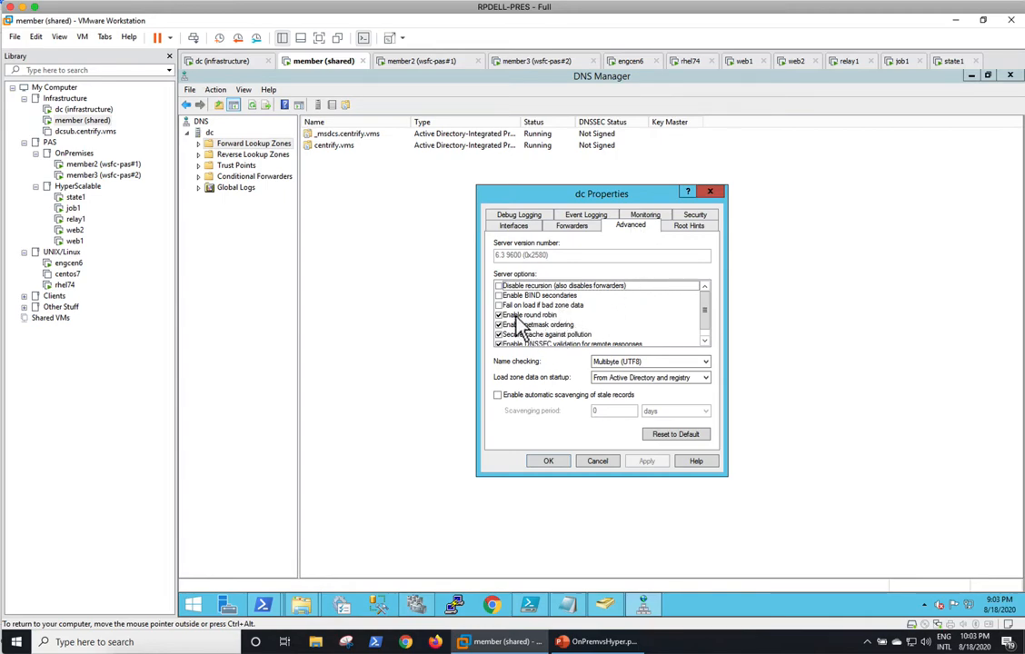
# Dismiss the dc properties and open the centrify.vms forward lookup zone to view its records.
pyautogui.click(603, 462)
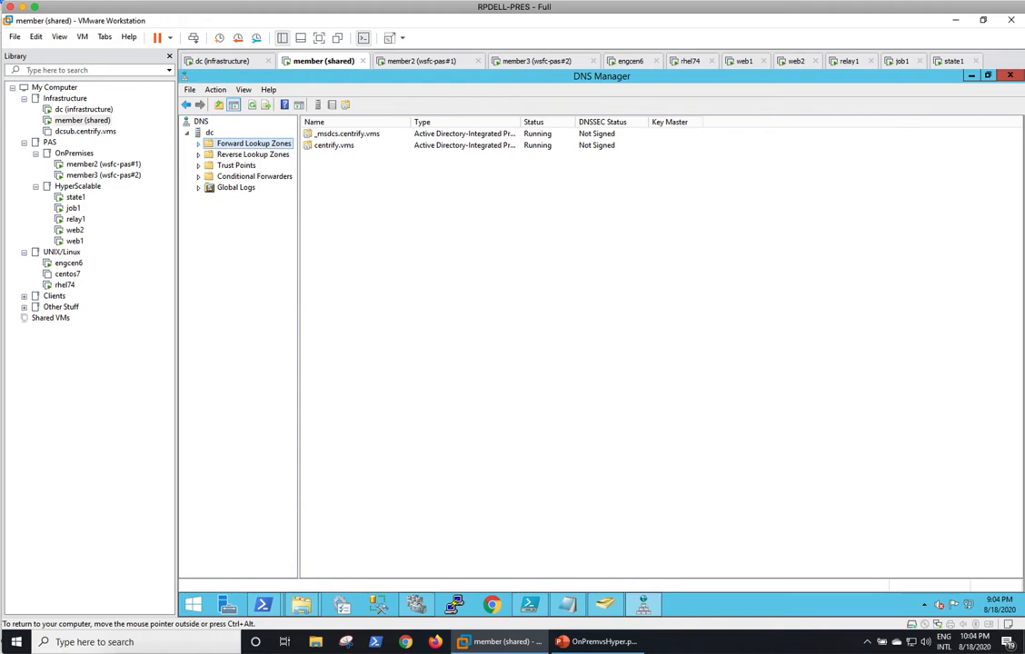
pyautogui.click(198, 144)
pyautogui.doubleClick(218, 165)
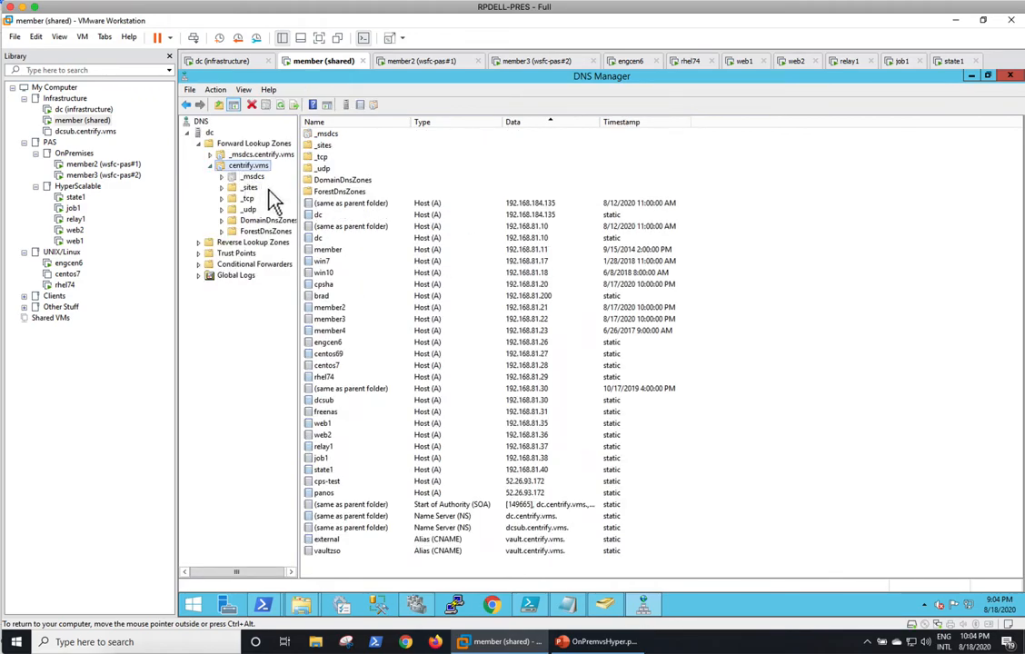
pyautogui.click(350, 470)
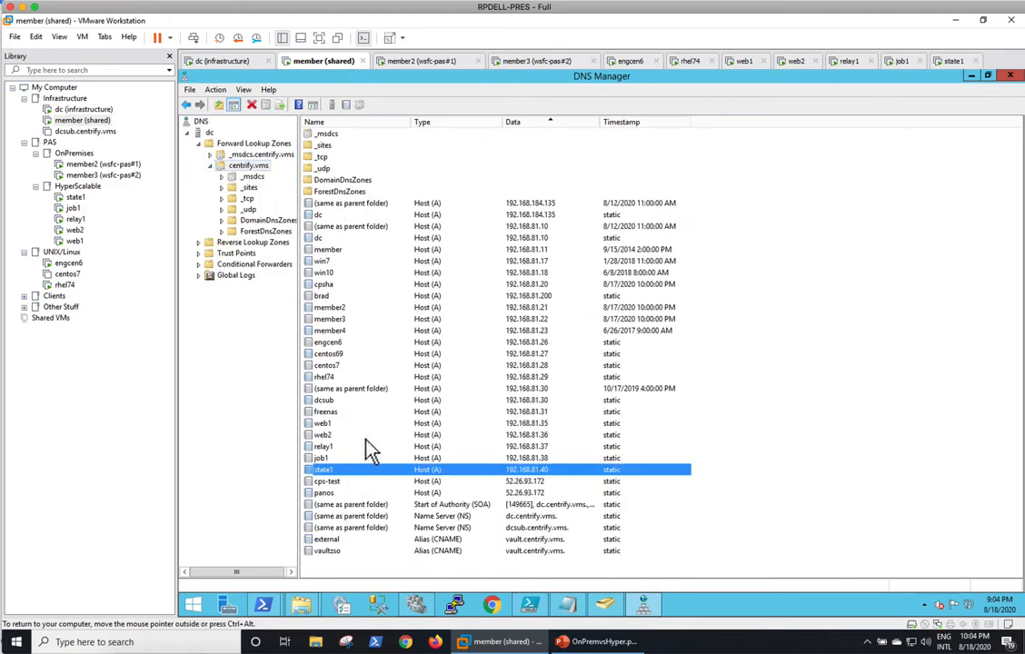
pyautogui.press('End')
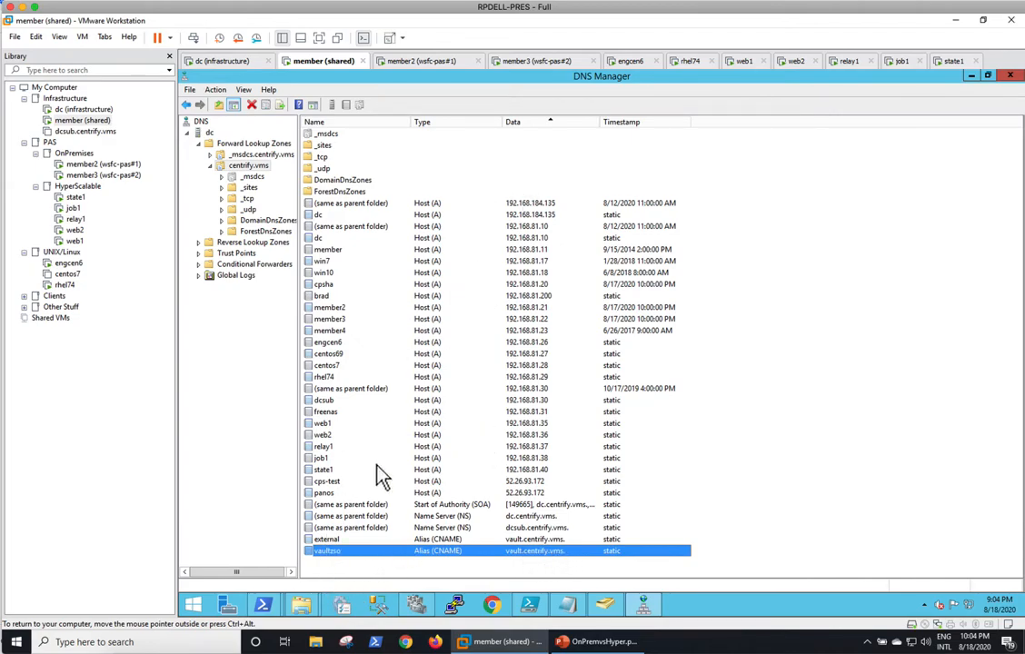
# Review the PAS node list in PowerShell and the Centrify Tcp Relay Service on relay1, and return to DNS Manager on member.
pyautogui.click(270, 613)
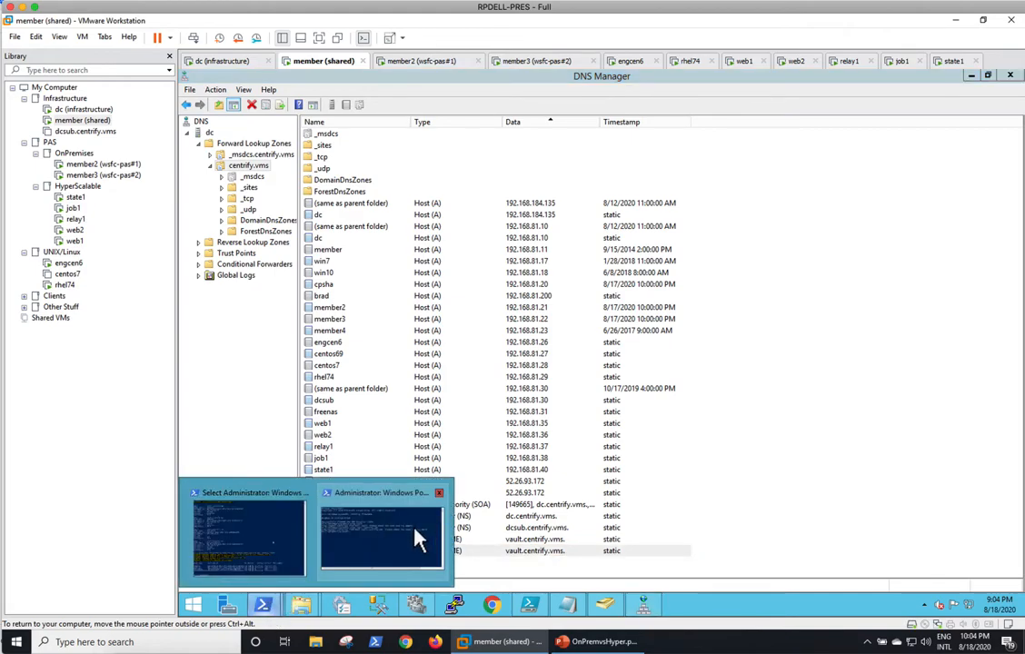
pyautogui.click(275, 541)
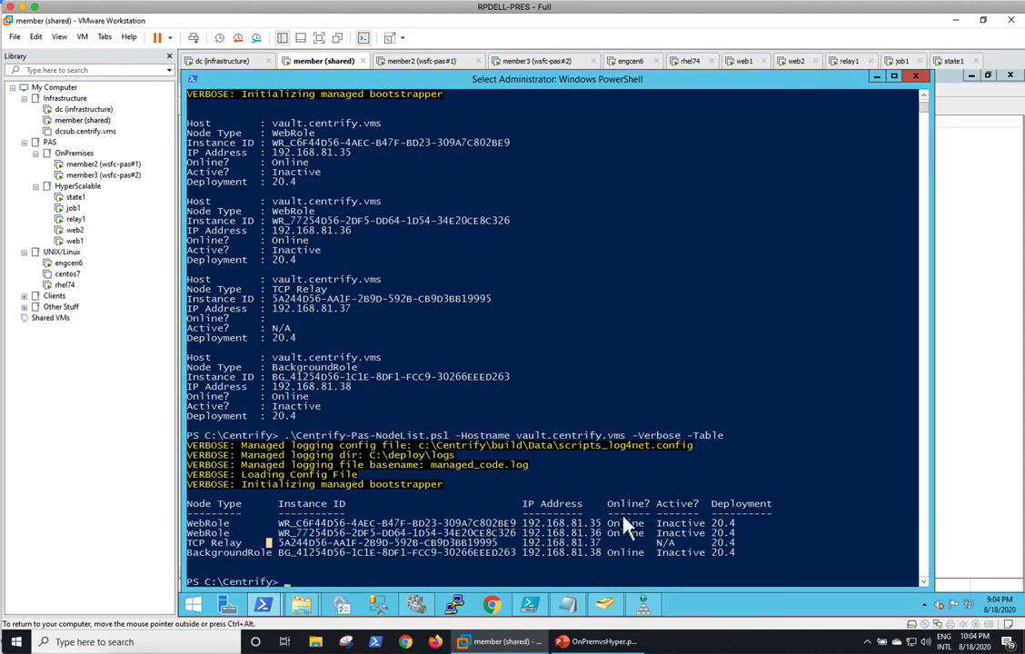
pyautogui.click(850, 62)
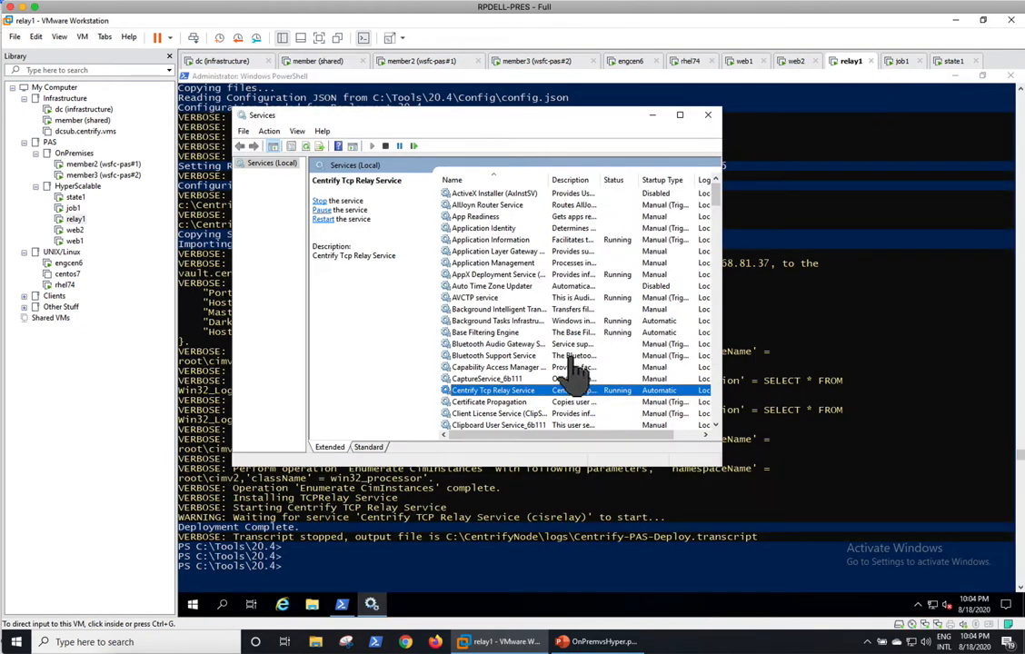
pyautogui.click(318, 62)
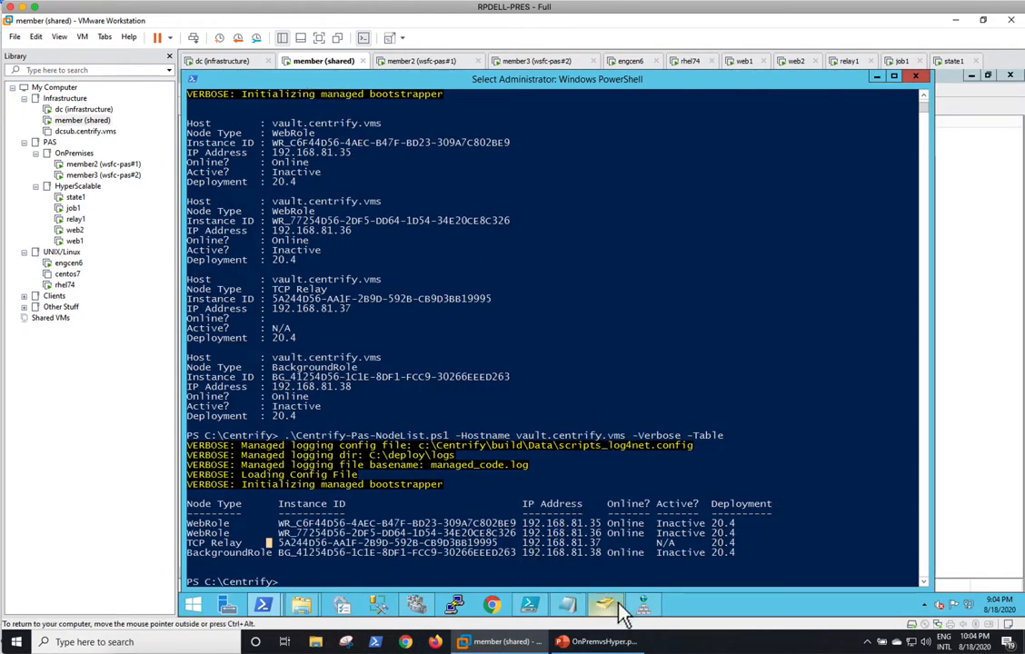
pyautogui.moveTo(618, 612)
pyautogui.click(601, 544)
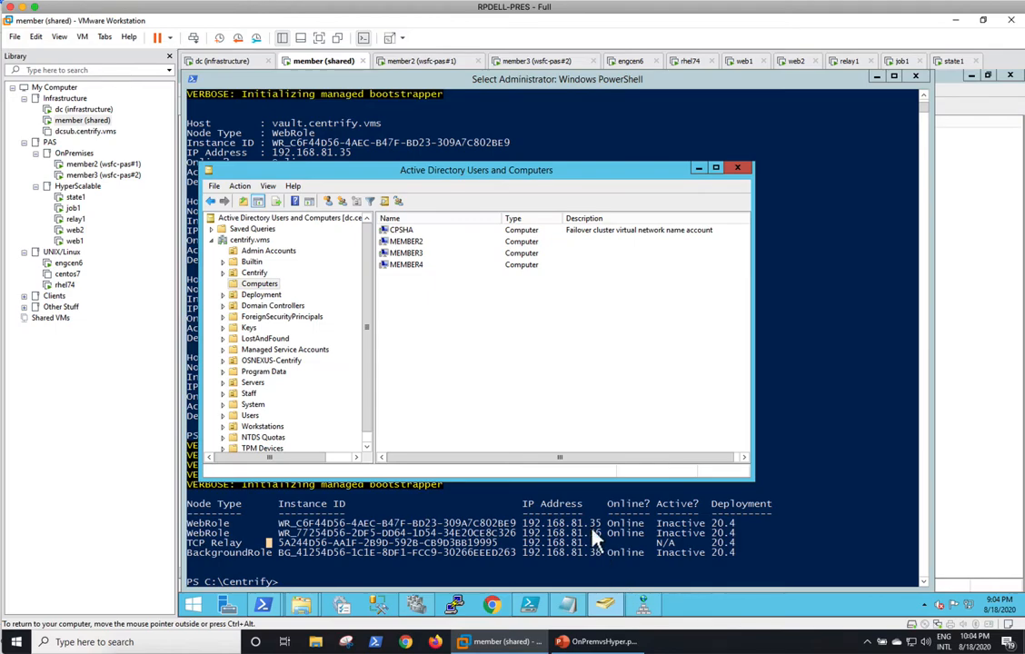
pyautogui.click(643, 605)
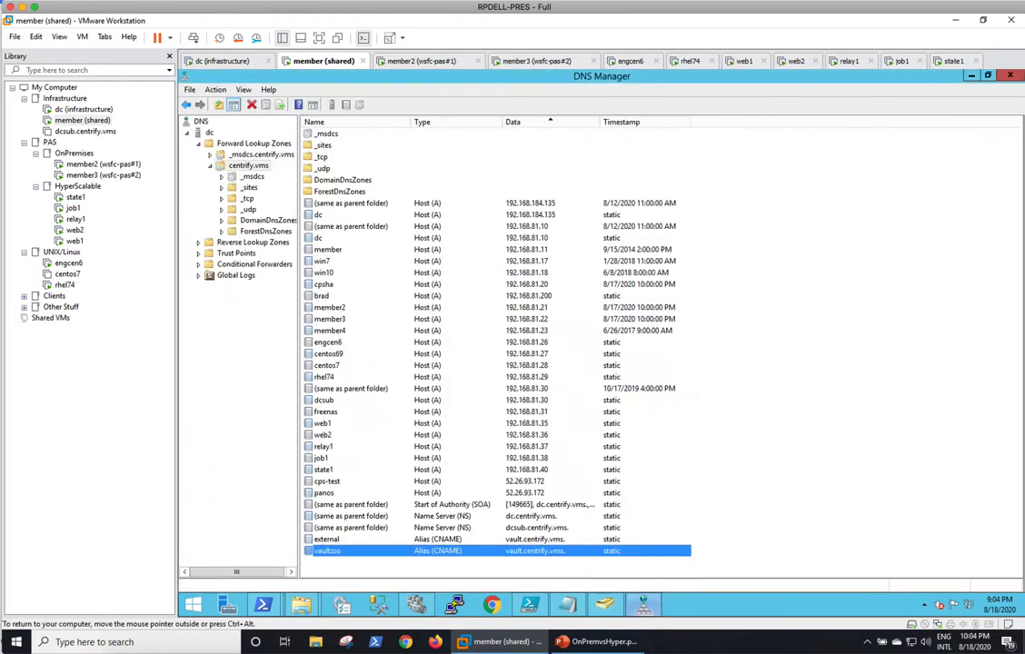
pyautogui.rightClick(689, 504)
pyautogui.rightClick(541, 560)
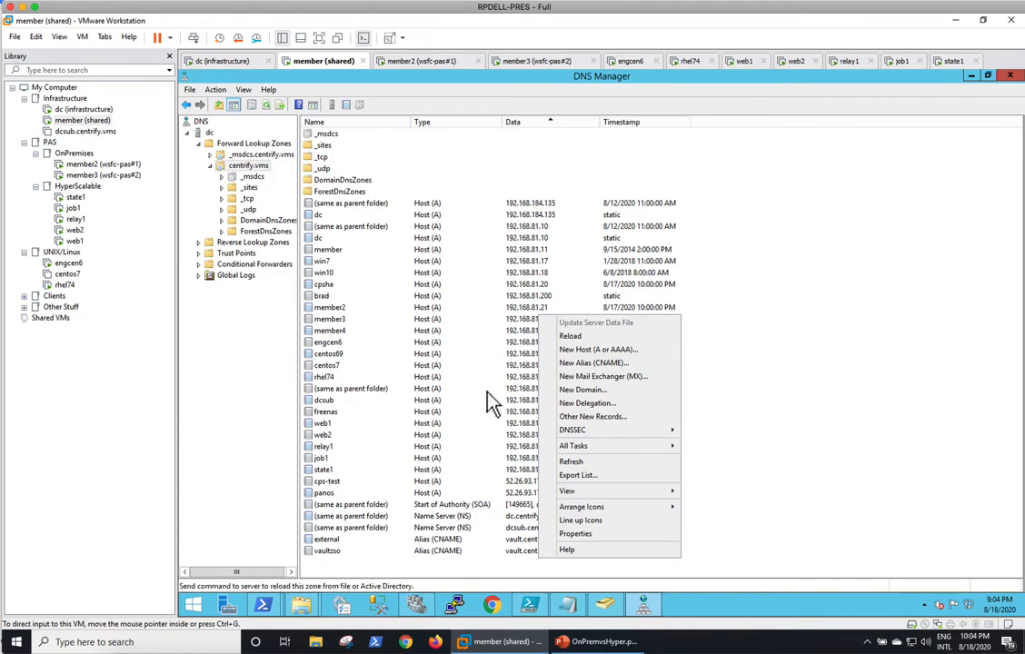
pyautogui.click(603, 351)
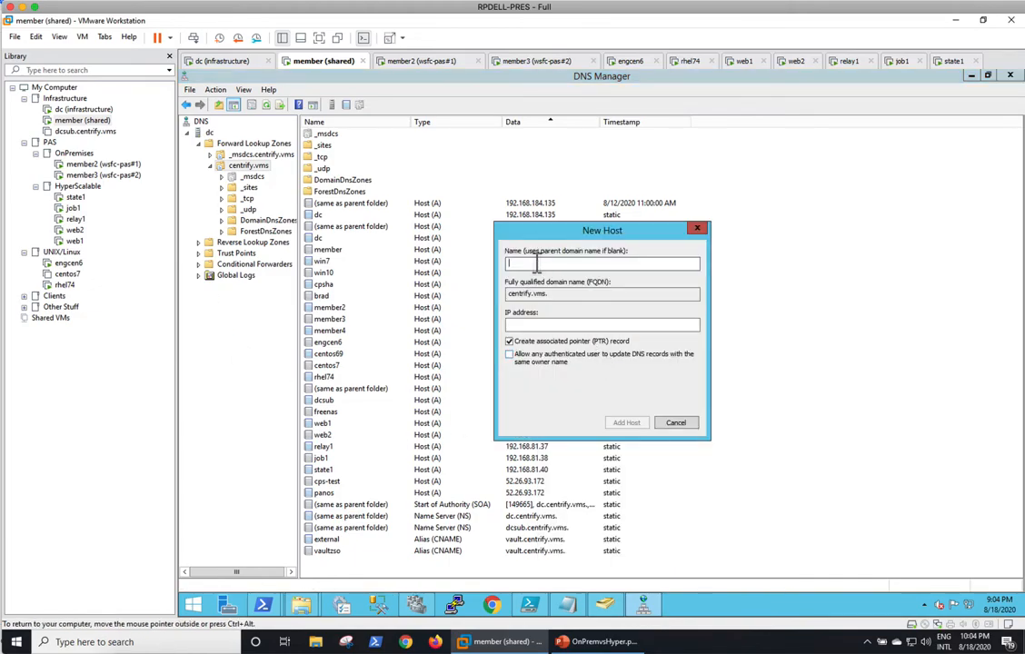
pyautogui.write('vault')
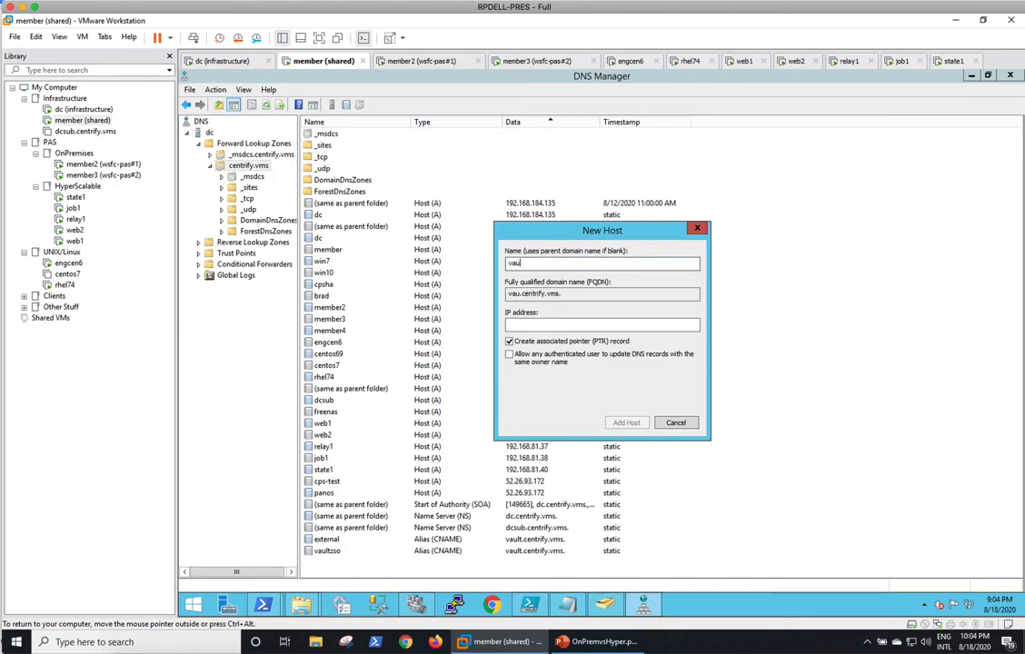
pyautogui.click(675, 423)
# Turn on DNS Manager's advanced view and start a new host record in centrify.vms named vault with IP address 192.168.81.35.
pyautogui.click(243, 89)
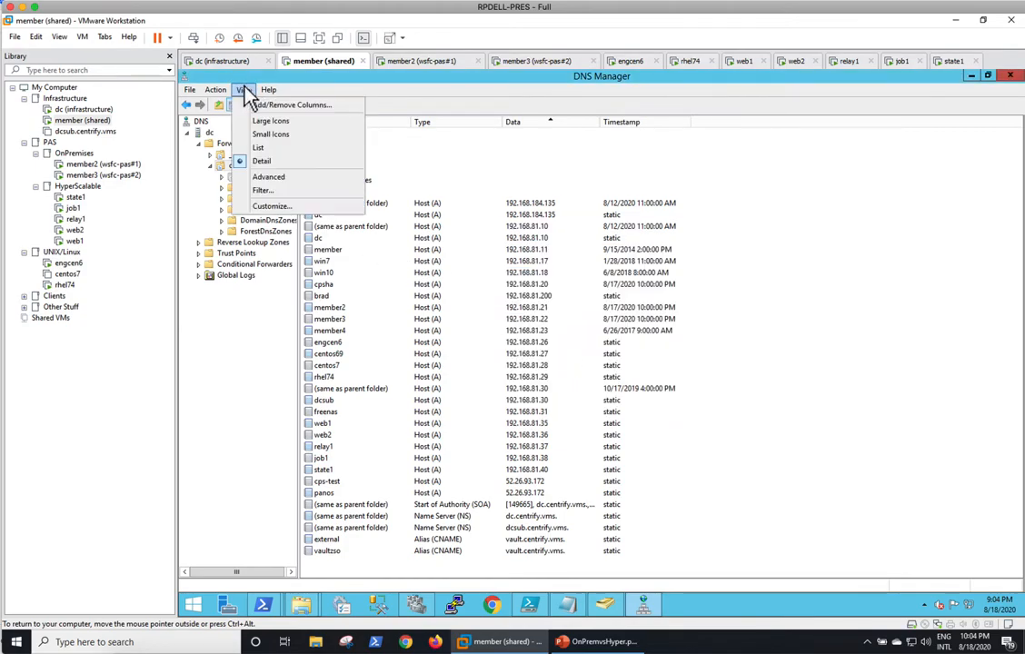
pyautogui.click(268, 177)
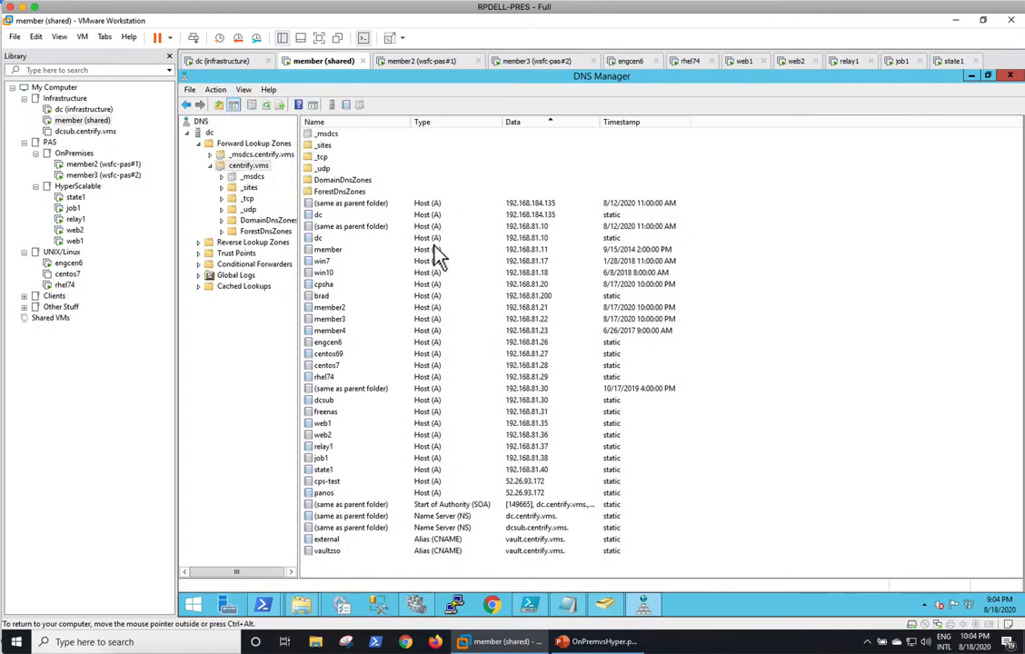
pyautogui.rightClick(643, 483)
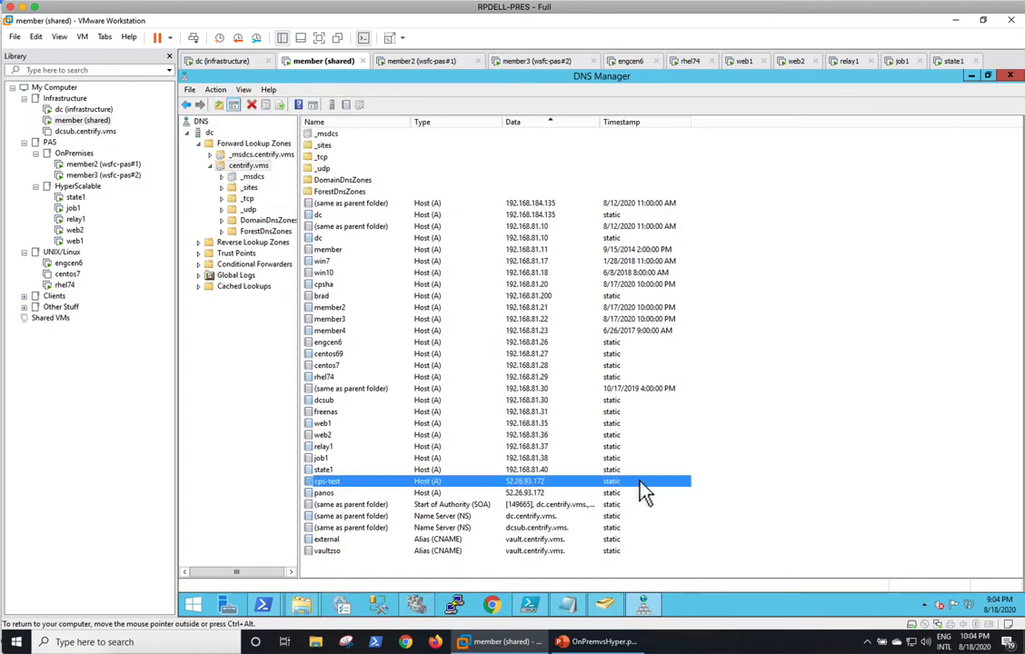
pyautogui.rightClick(608, 572)
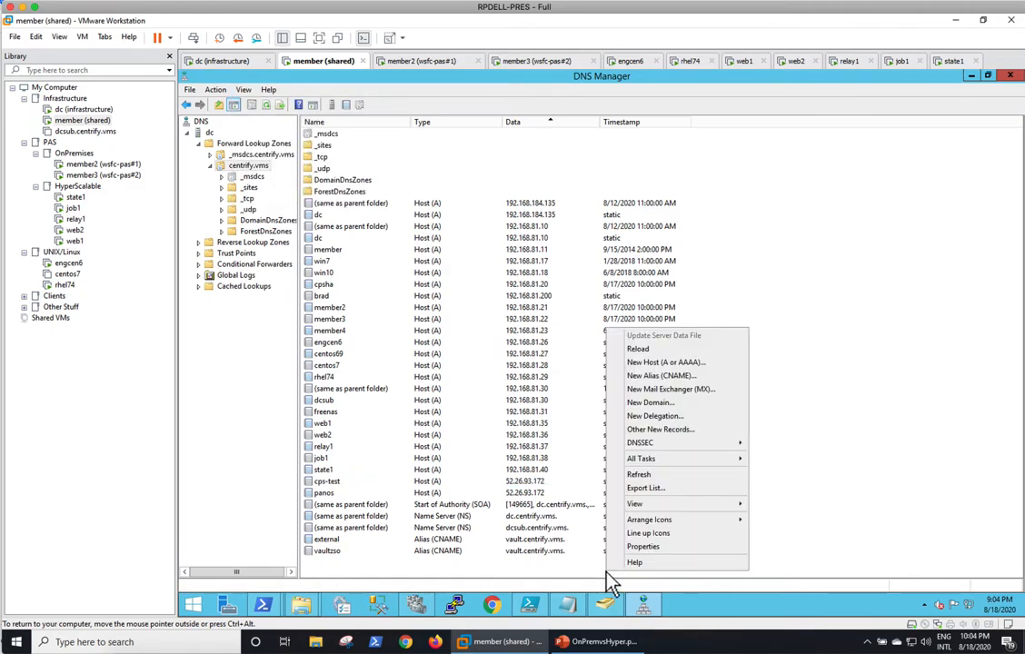
pyautogui.click(677, 363)
pyautogui.write('vau')
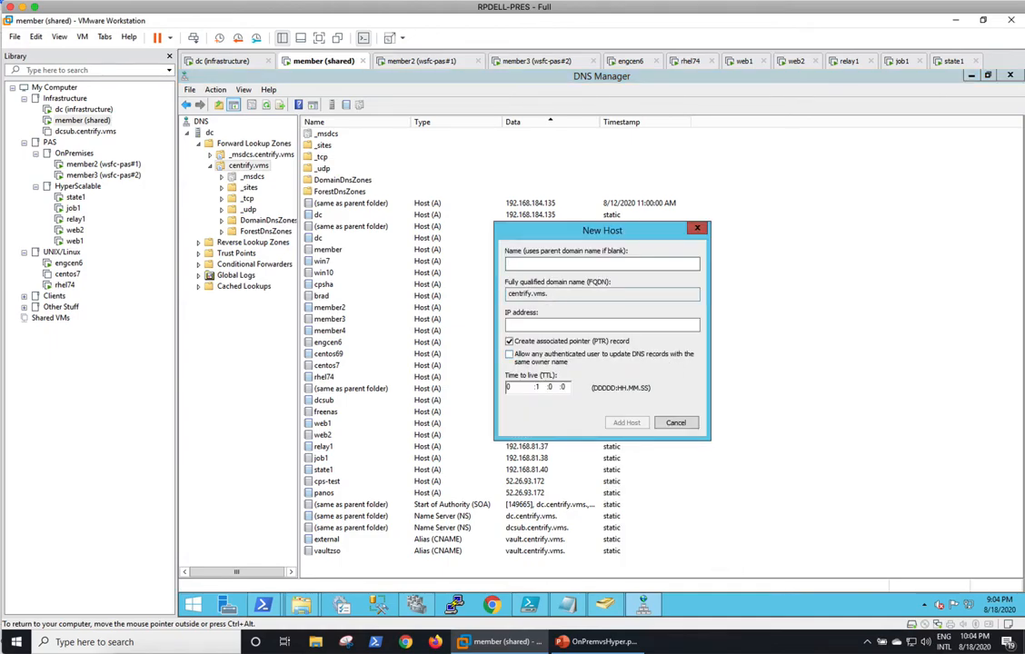
pyautogui.write('lt')
pyautogui.press('Tab')
pyautogui.press('Tab')
pyautogui.write('192.')
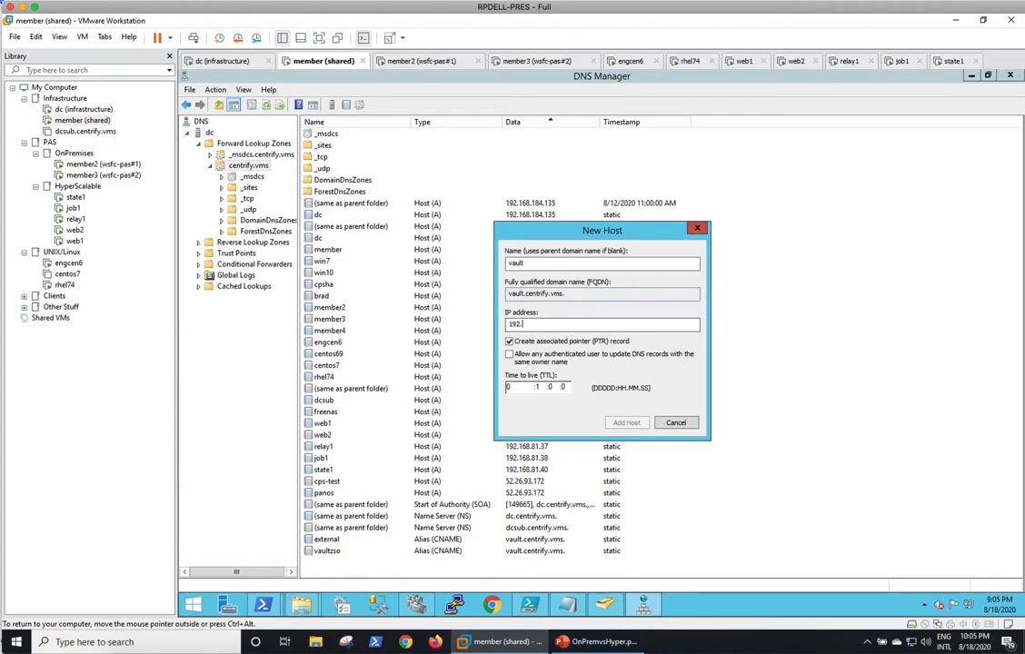
pyautogui.write('168.81.35')
# Set the new host's time to live to 0, disable the associated pointer record, and add the host.
pyautogui.click(536, 388)
pyautogui.write('0')
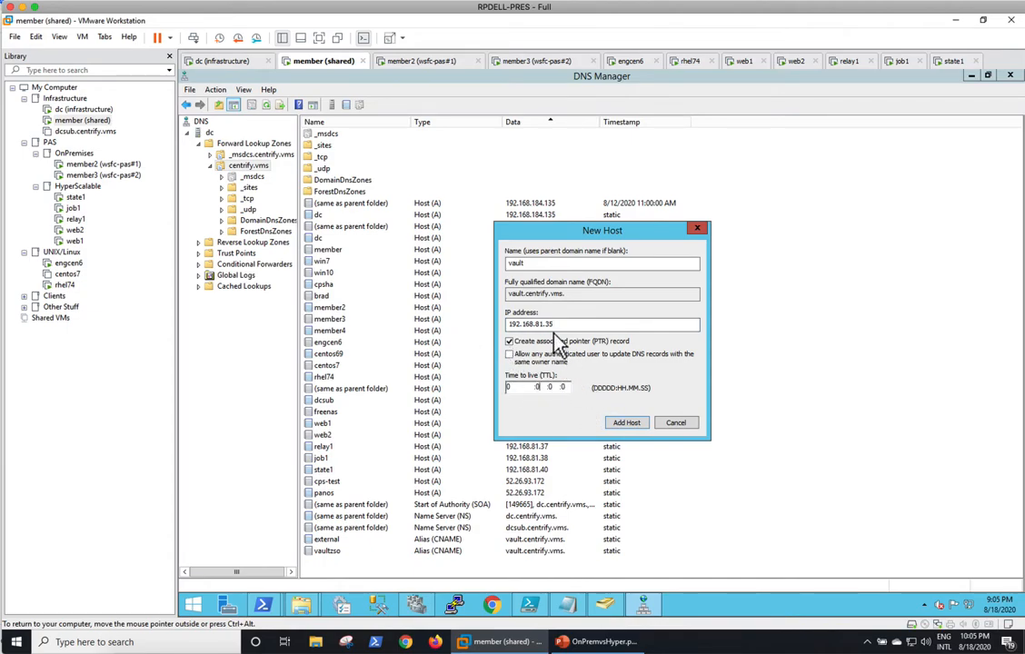
pyautogui.click(536, 343)
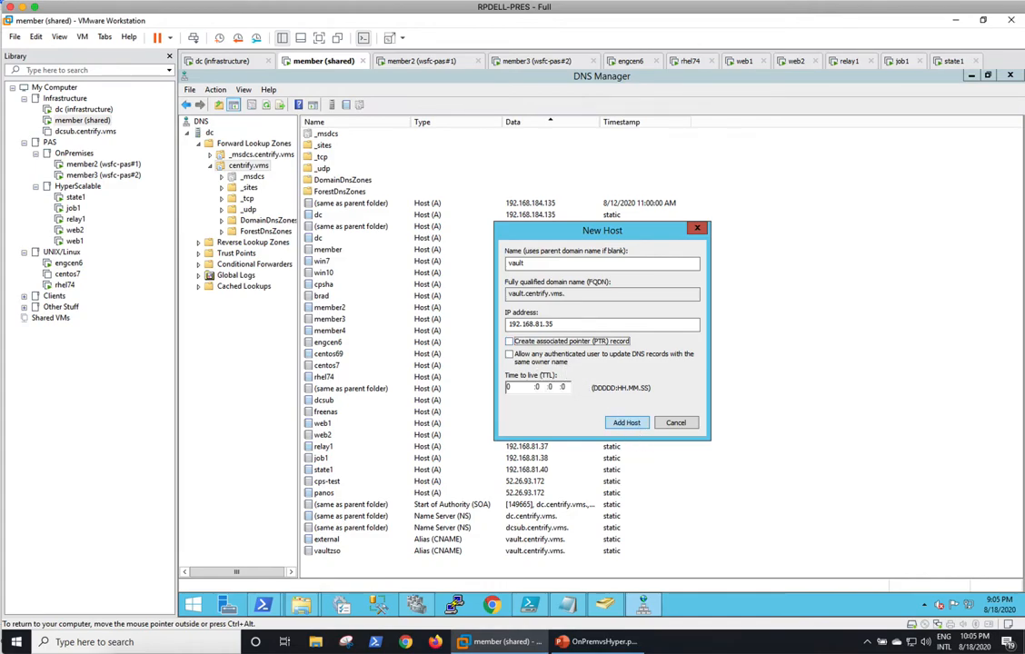
pyautogui.click(626, 422)
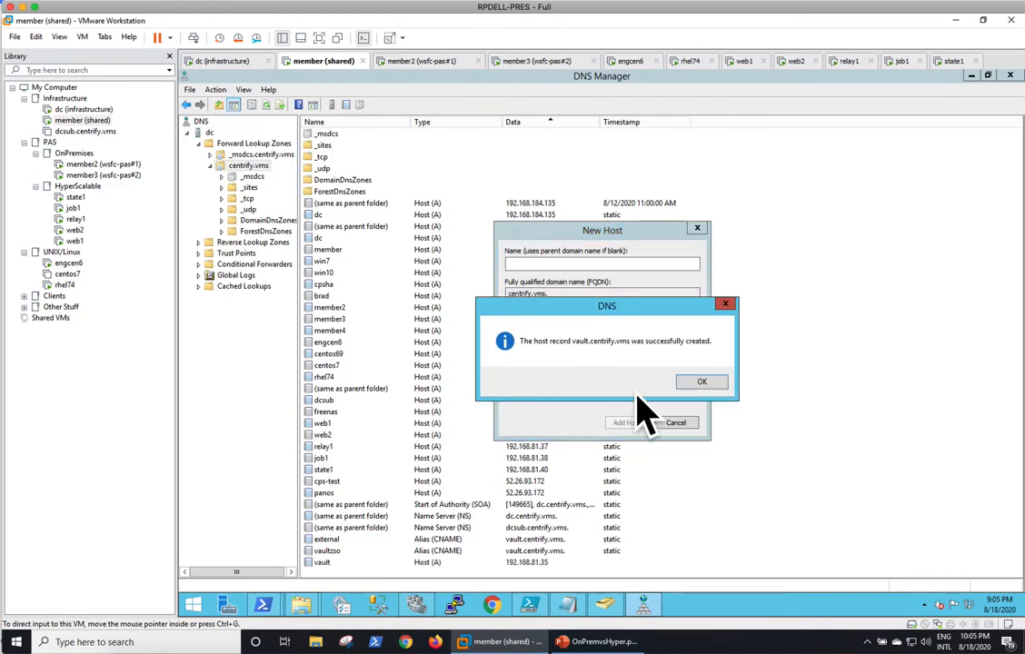
pyautogui.click(704, 382)
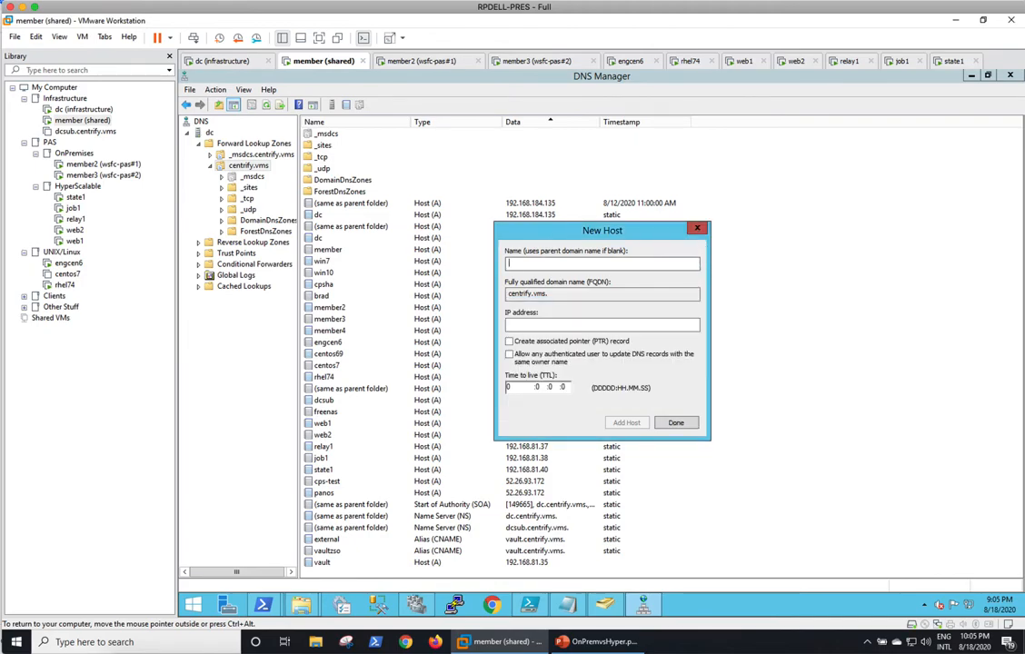
pyautogui.click(697, 228)
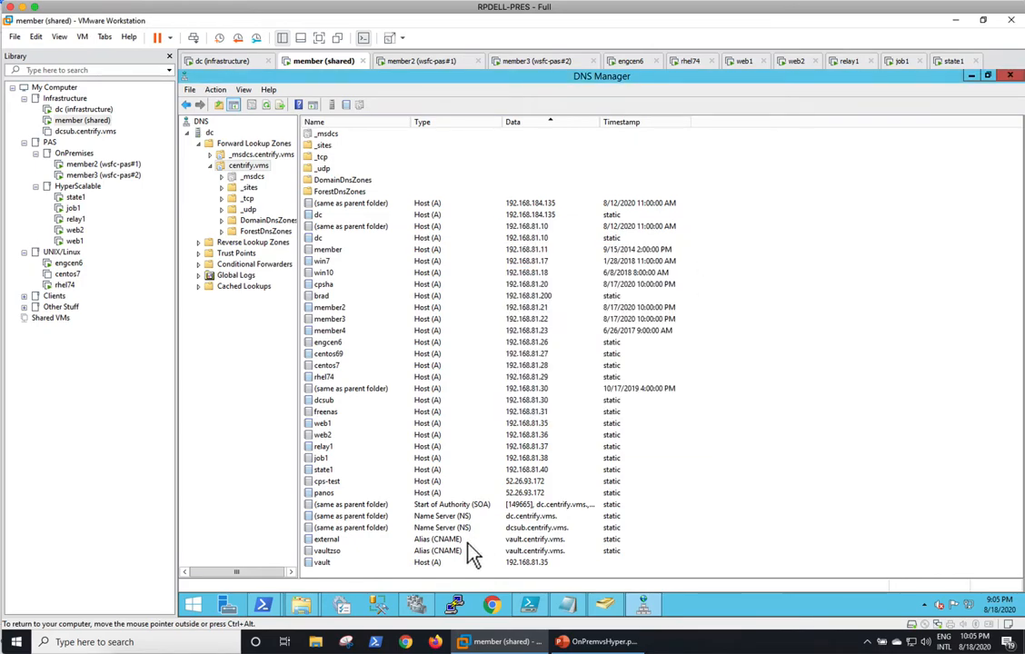
# Add a second host record named vault with IP address 192.168.81.36 and a time to live of 0.
pyautogui.rightClick(350, 575)
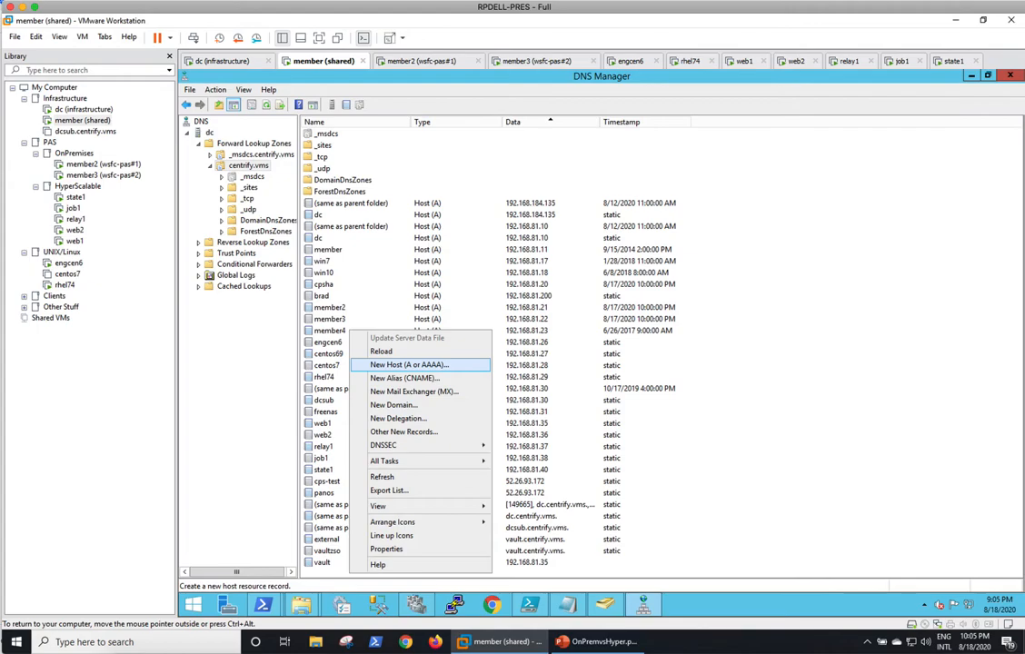
pyautogui.click(409, 364)
pyautogui.write('vault')
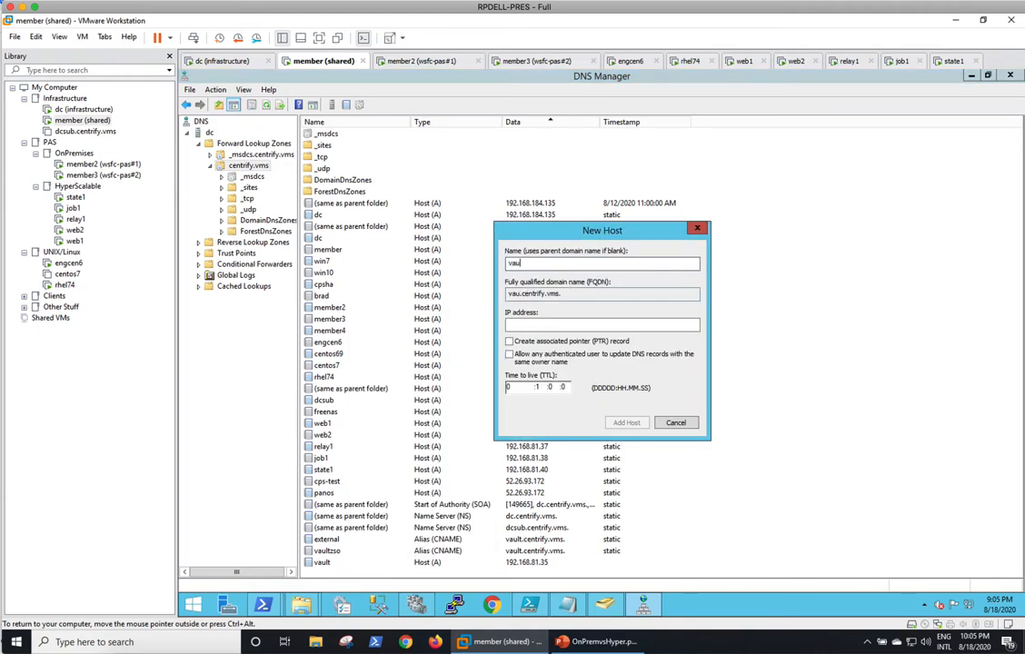
pyautogui.click(590, 324)
pyautogui.write('192.18')
pyautogui.write('8.81.36')
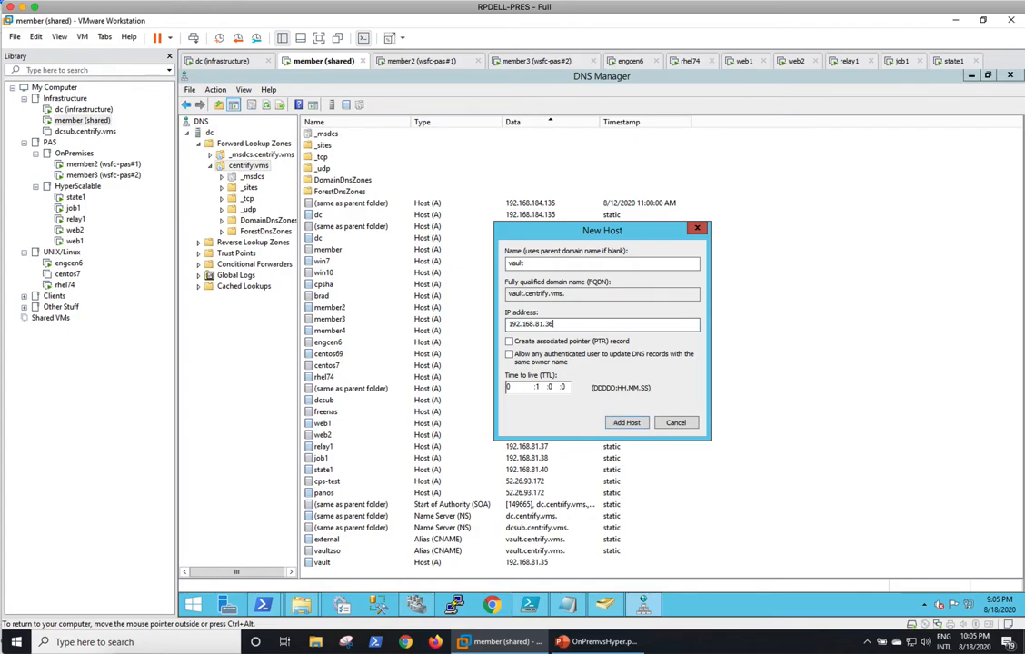
pyautogui.click(536, 387)
pyautogui.write('0')
pyautogui.click(634, 424)
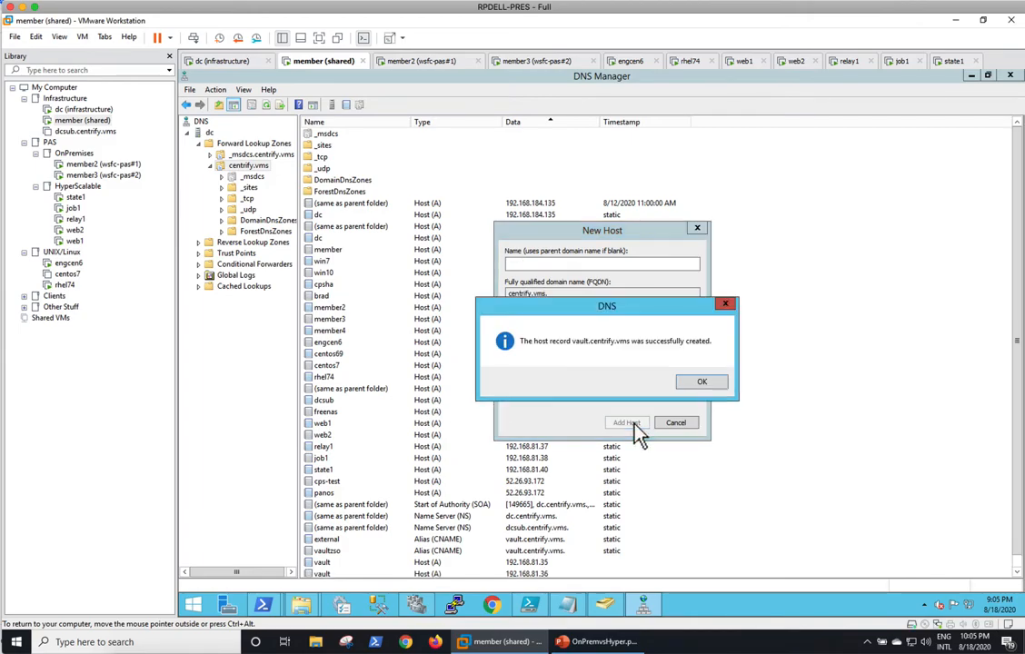
pyautogui.click(689, 385)
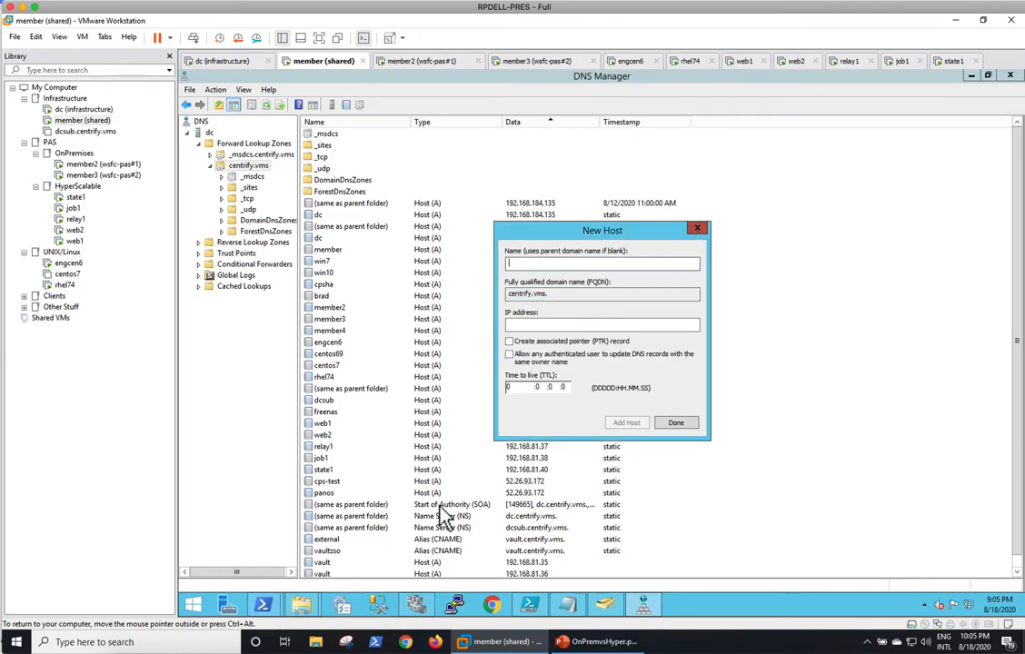
pyautogui.click(699, 230)
# Switch to the second administrator PowerShell window at C:\Windows\system32 and clear its output with cls.
pyautogui.moveTo(263, 607)
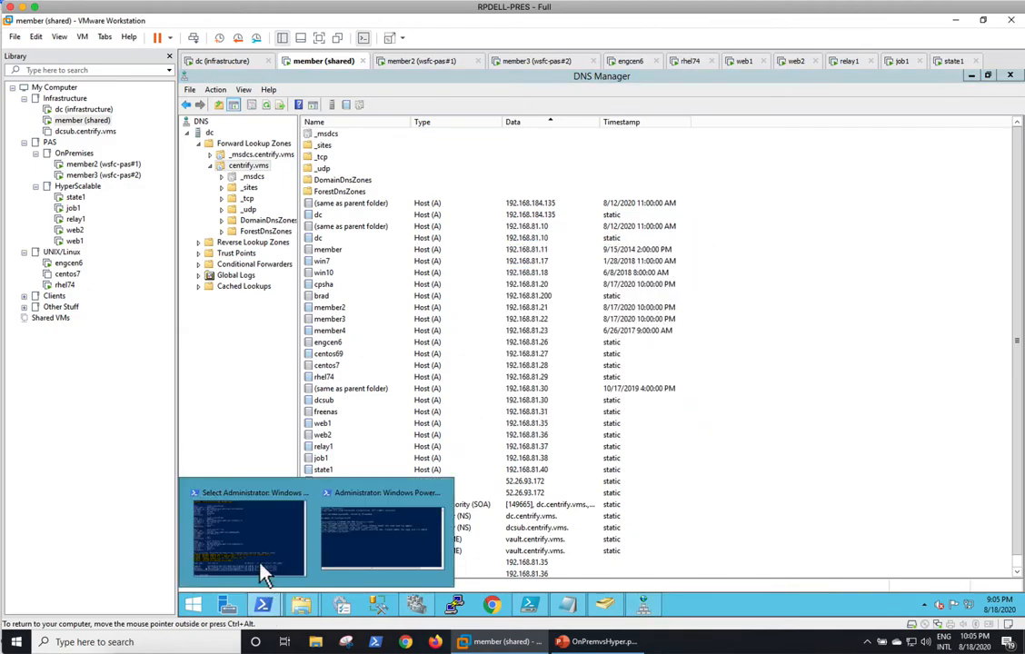
pyautogui.moveTo(263, 572)
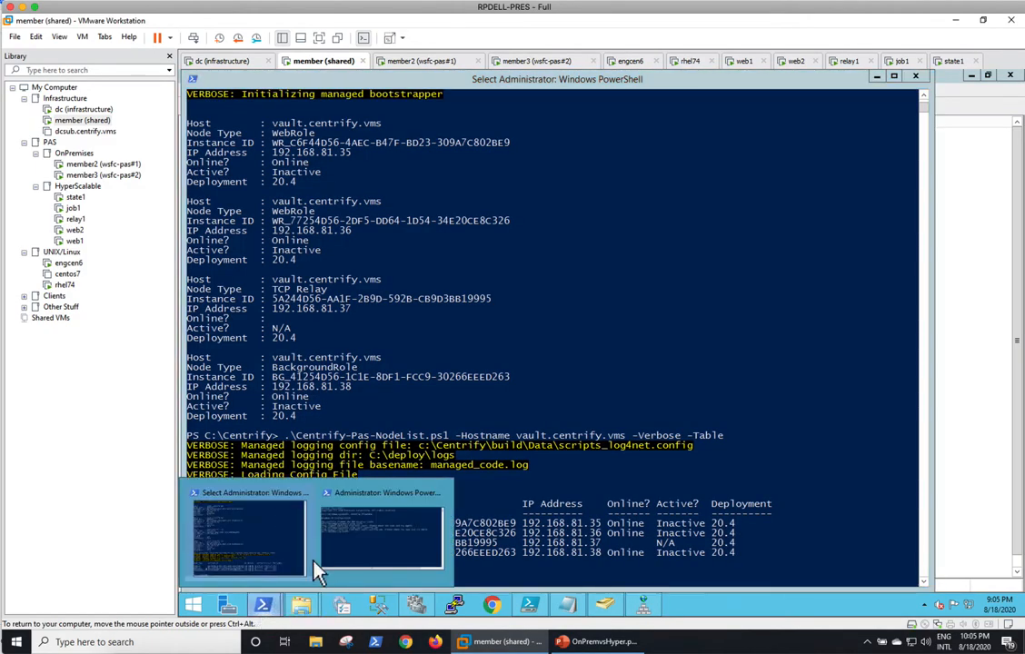
pyautogui.click(374, 538)
pyautogui.write('cls')
pyautogui.press('Return')
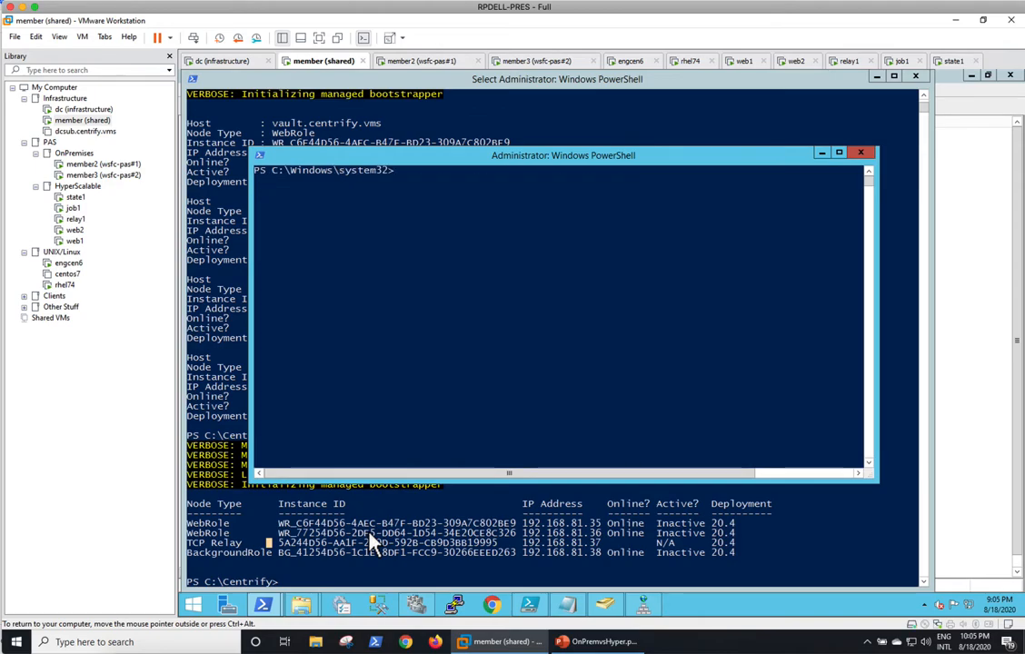
# Flush the DNS resolver cache with ipconfig /flushdns.
pyautogui.write('ping vault.centrify.vms')
pyautogui.press('BackSpace')
pyautogui.press('BackSpace')
pyautogui.press('BackSpace')
pyautogui.press('BackSpace')
pyautogui.press('BackSpace')
pyautogui.press('BackSpace')
pyautogui.press('BackSpace')
pyautogui.press('BackSpace')
pyautogui.press('BackSpace')
pyautogui.press('BackSpace')
pyautogui.press('BackSpace')
pyautogui.press('BackSpace')
pyautogui.press('BackSpace')
pyautogui.press('BackSpace')
pyautogui.press('BackSpace')
pyautogui.press('BackSpace')
pyautogui.press('BackSpace')
pyautogui.press('BackSpace')
pyautogui.press('BackSpace')
pyautogui.press('BackSpace')
pyautogui.write('ipconfig /flushdns')
pyautogui.press('Return')
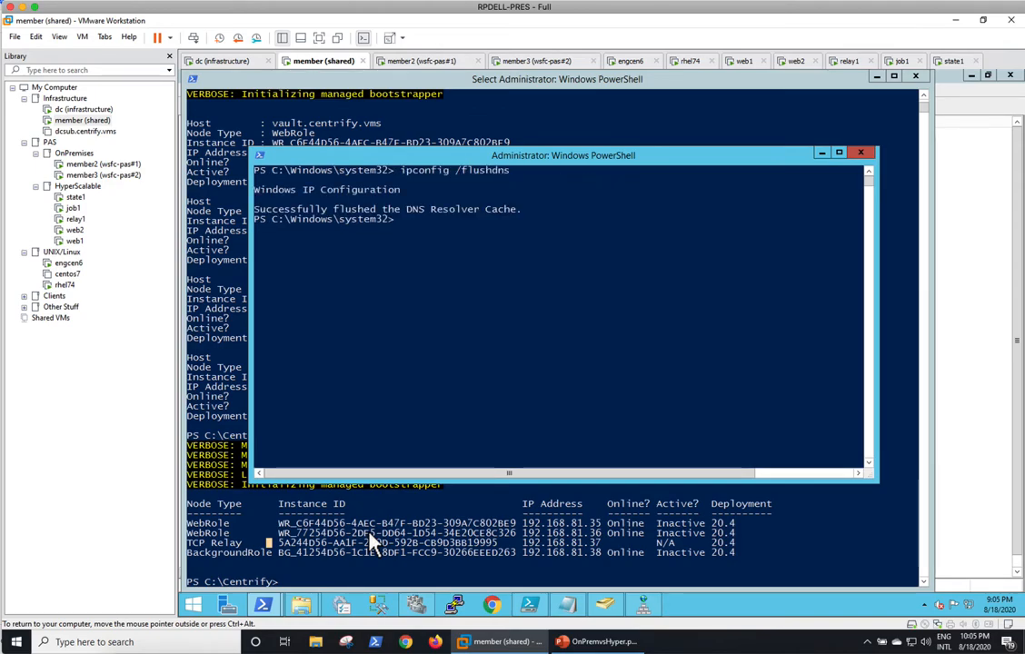
# Ping vault.centrify.vms to test which web node the name resolves to.
pyautogui.press('Up')
pyautogui.press('Escape')
pyautogui.write('ping vault.centrify.vms')
pyautogui.press('Return')
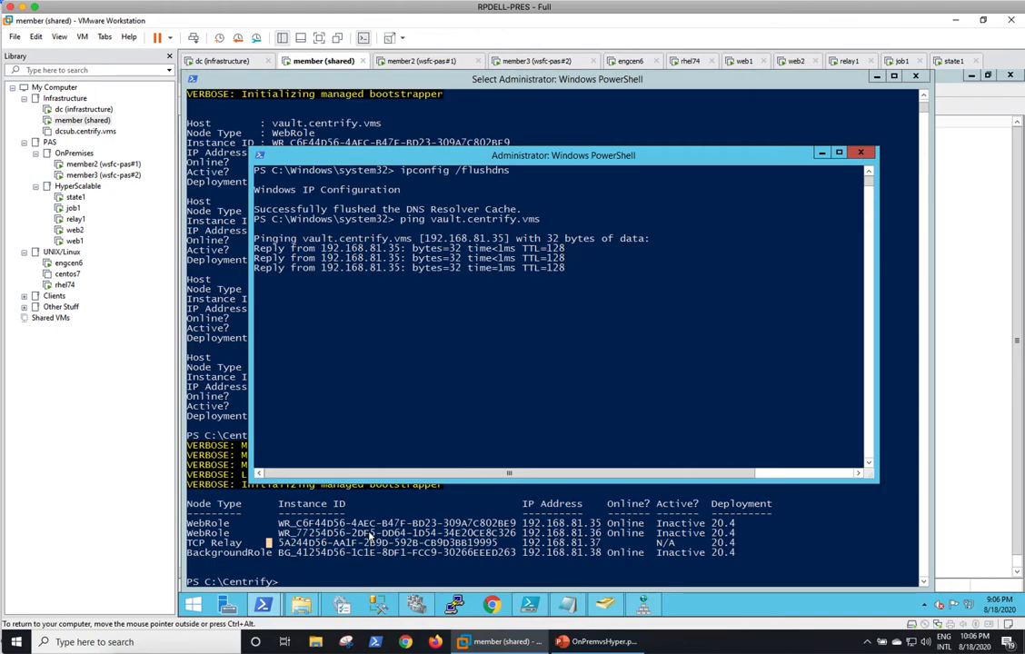
pyautogui.press('Return')
# Flush the DNS resolver cache again with ipconfig /flushdns and repeat the ping of vault.centrify.vms to test round robin.
pyautogui.press('Up')
pyautogui.press('BackSpace')
pyautogui.press('BackSpace')
pyautogui.press('BackSpace')
pyautogui.press('BackSpace')
pyautogui.press('BackSpace')
pyautogui.press('BackSpace')
pyautogui.press('BackSpace')
pyautogui.press('BackSpace')
pyautogui.press('BackSpace')
pyautogui.press('BackSpace')
pyautogui.press('BackSpace')
pyautogui.press('BackSpace')
pyautogui.press('BackSpace')
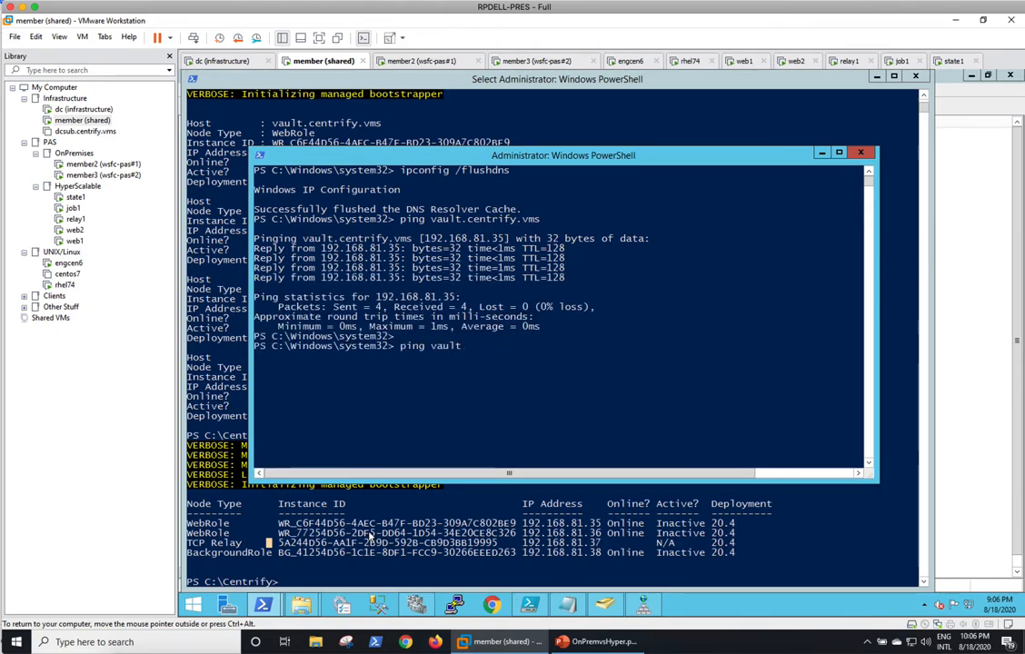
pyautogui.press('Up')
pyautogui.press('Return')
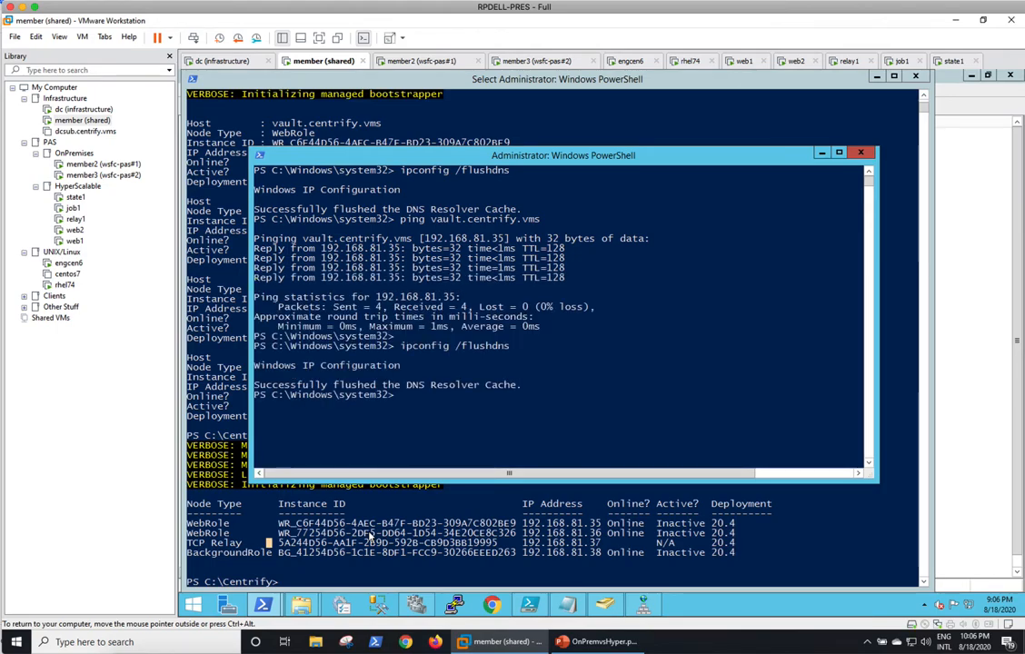
pyautogui.press('Up')
pyautogui.press('Up')
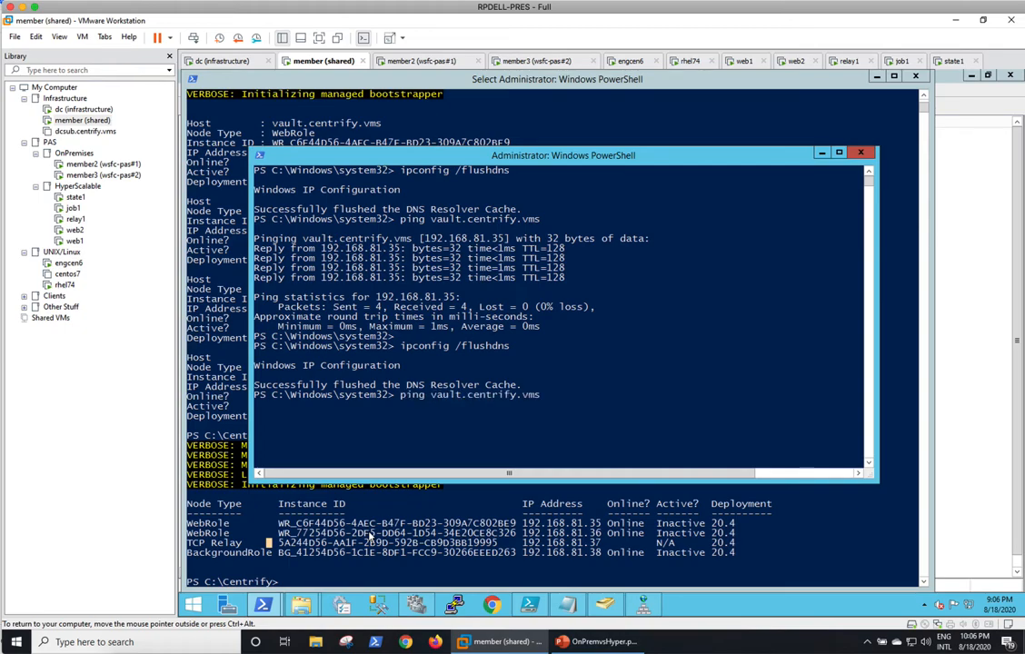
pyautogui.press('Return')
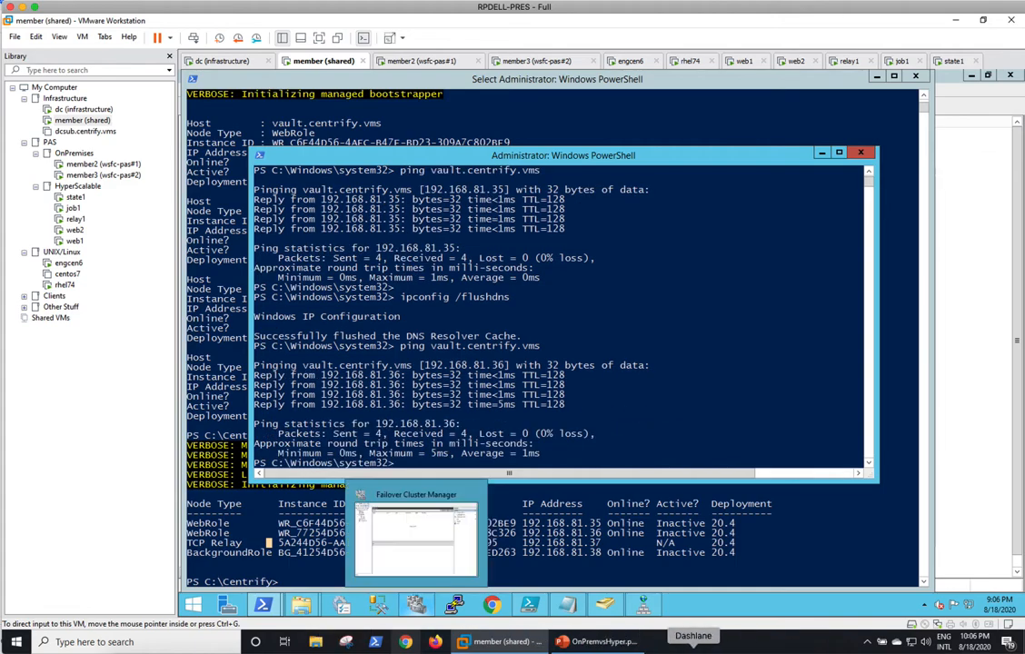
pyautogui.click(615, 653)
pyautogui.moveTo(445, 184)
pyautogui.mouseDown()
pyautogui.moveTo(402, 204)
pyautogui.moveTo(404, 379)
pyautogui.mouseUp()
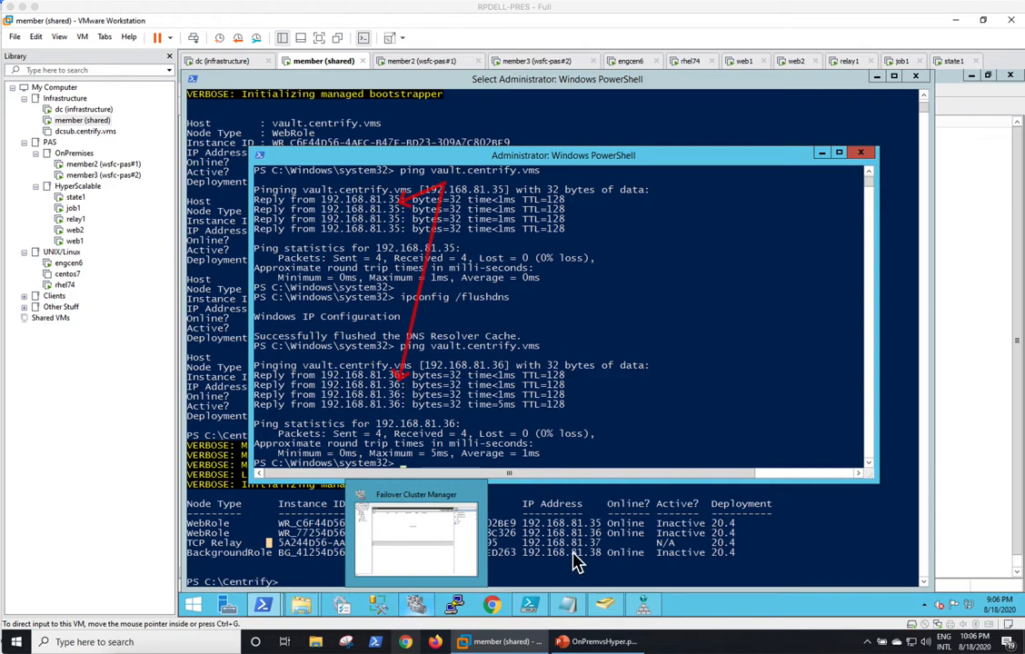
pyautogui.press('Escape')
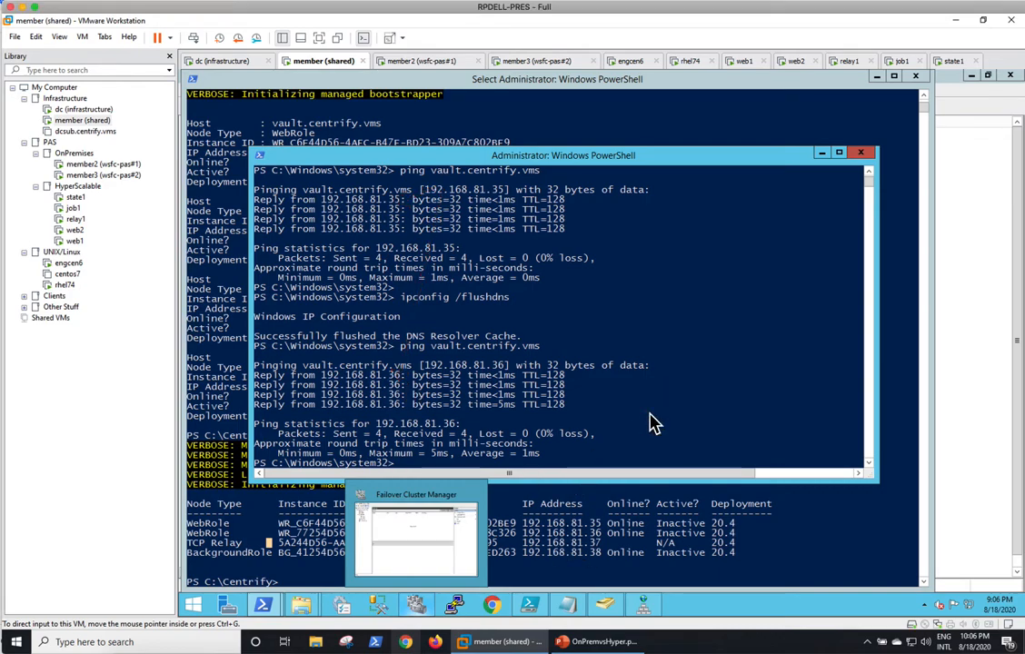